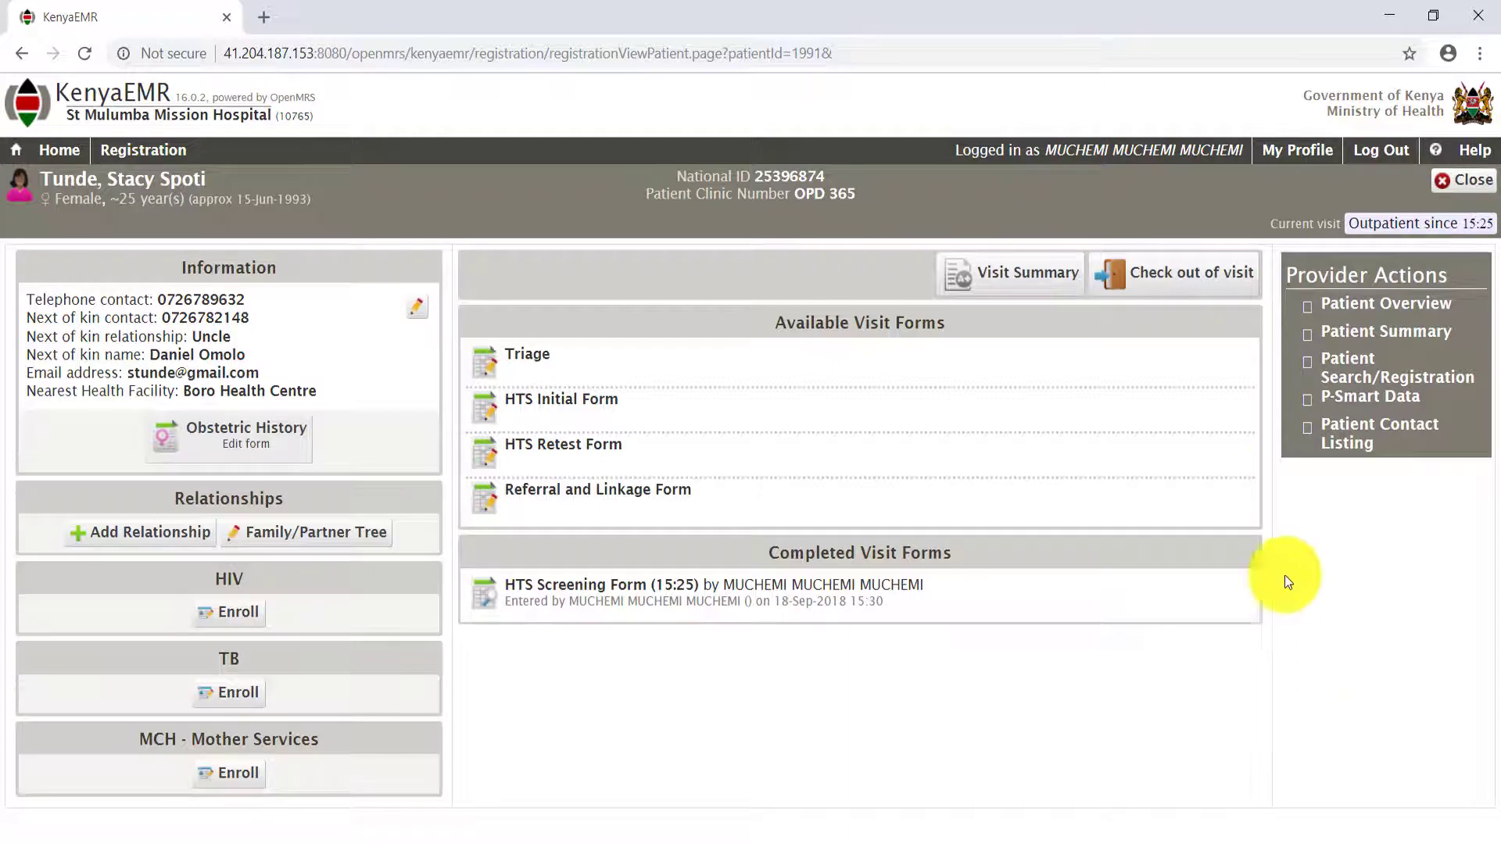
- Launch the HTS Initial Form from the visit's Available Visit Forms list
{"action": "left_click", "coordinate": [1048, 426]}
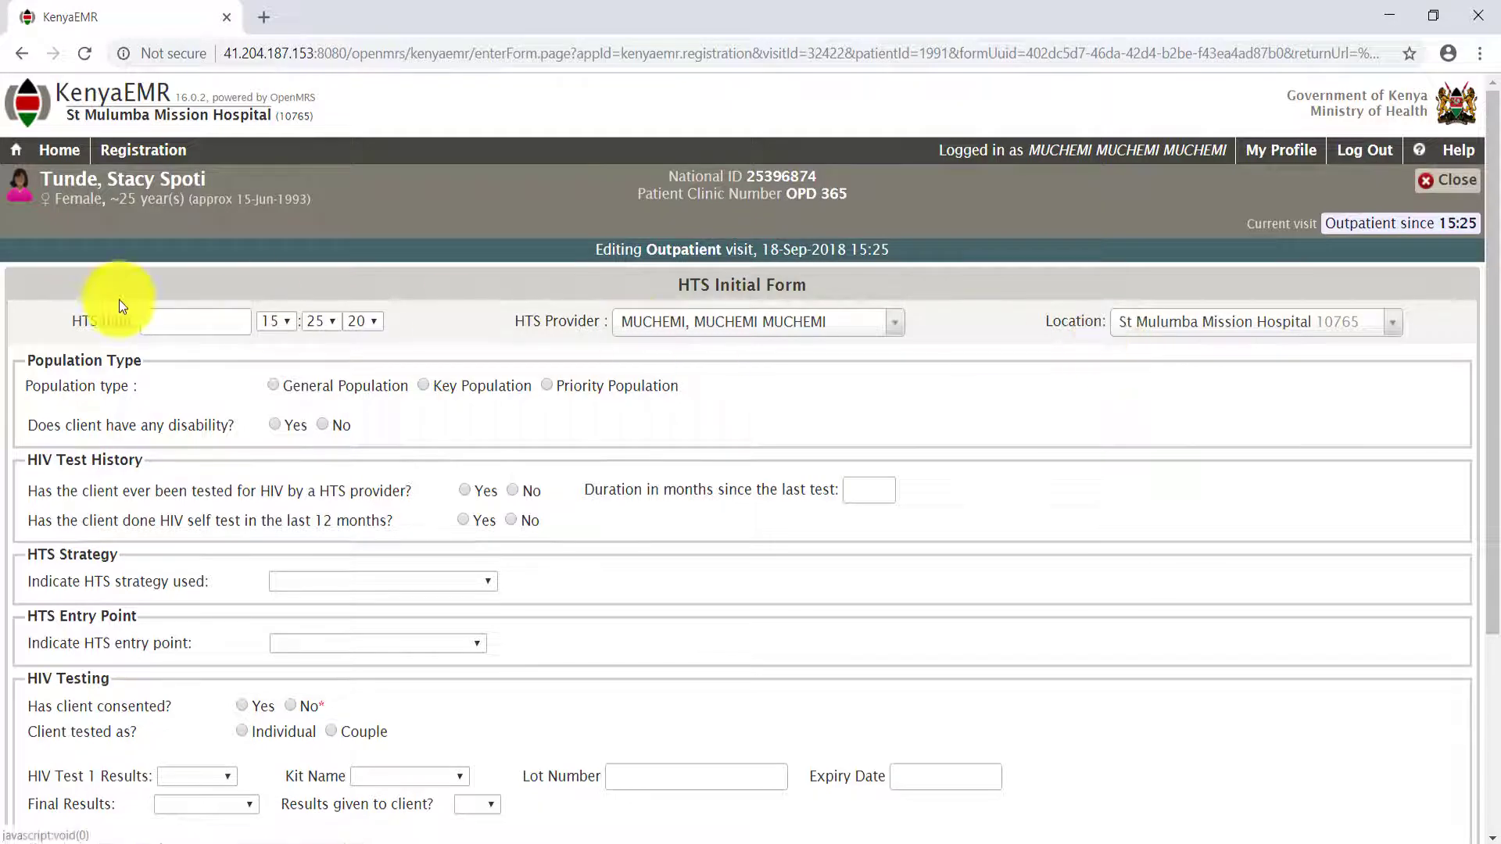
- Set the HTS date to 18 September 2018 using the calendar
{"action": "left_click", "coordinate": [152, 319]}
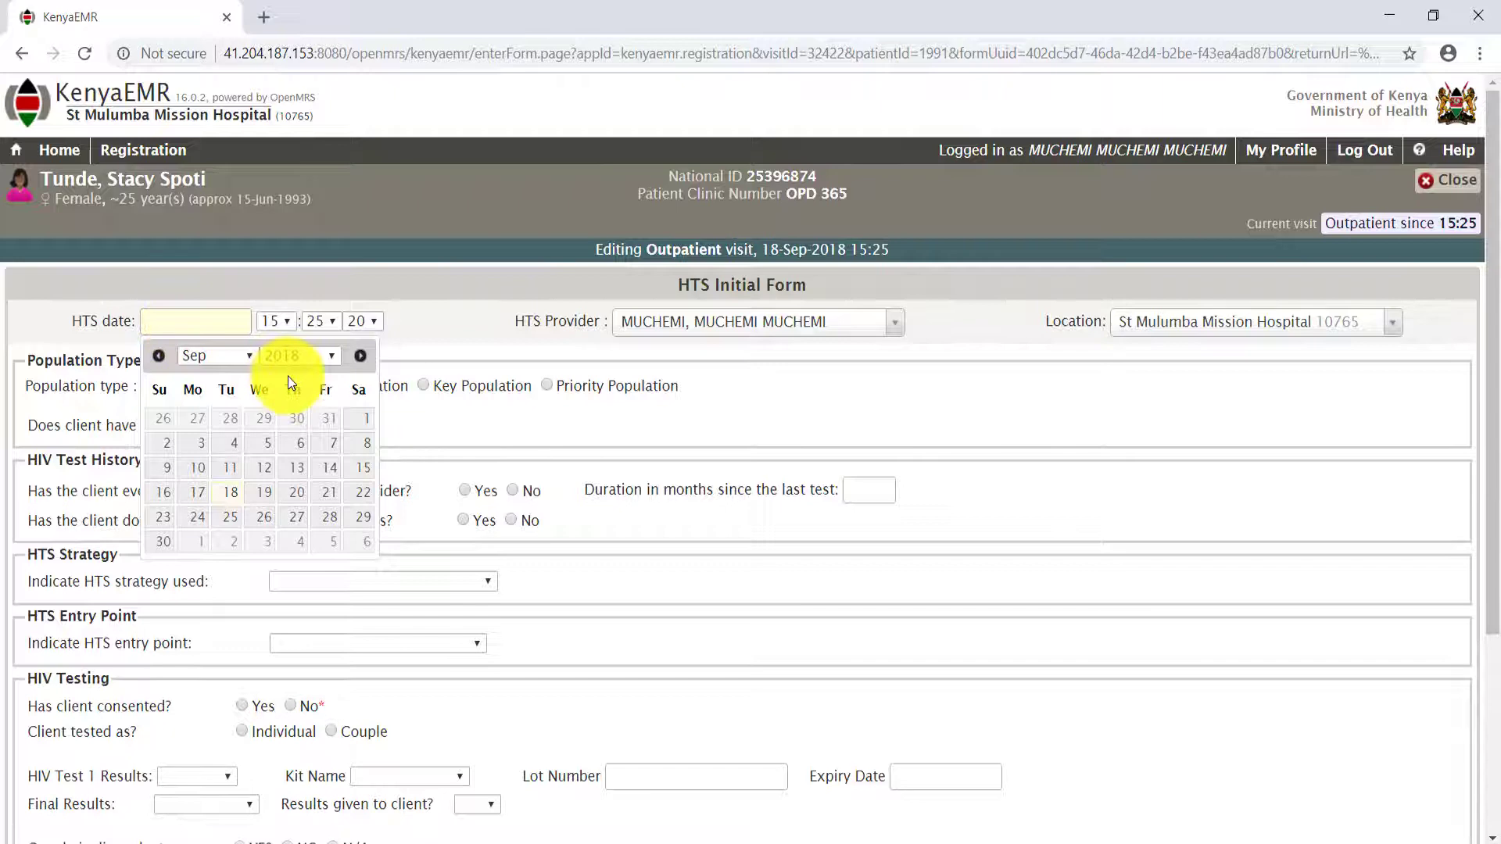
{"action": "left_click", "coordinate": [234, 492]}
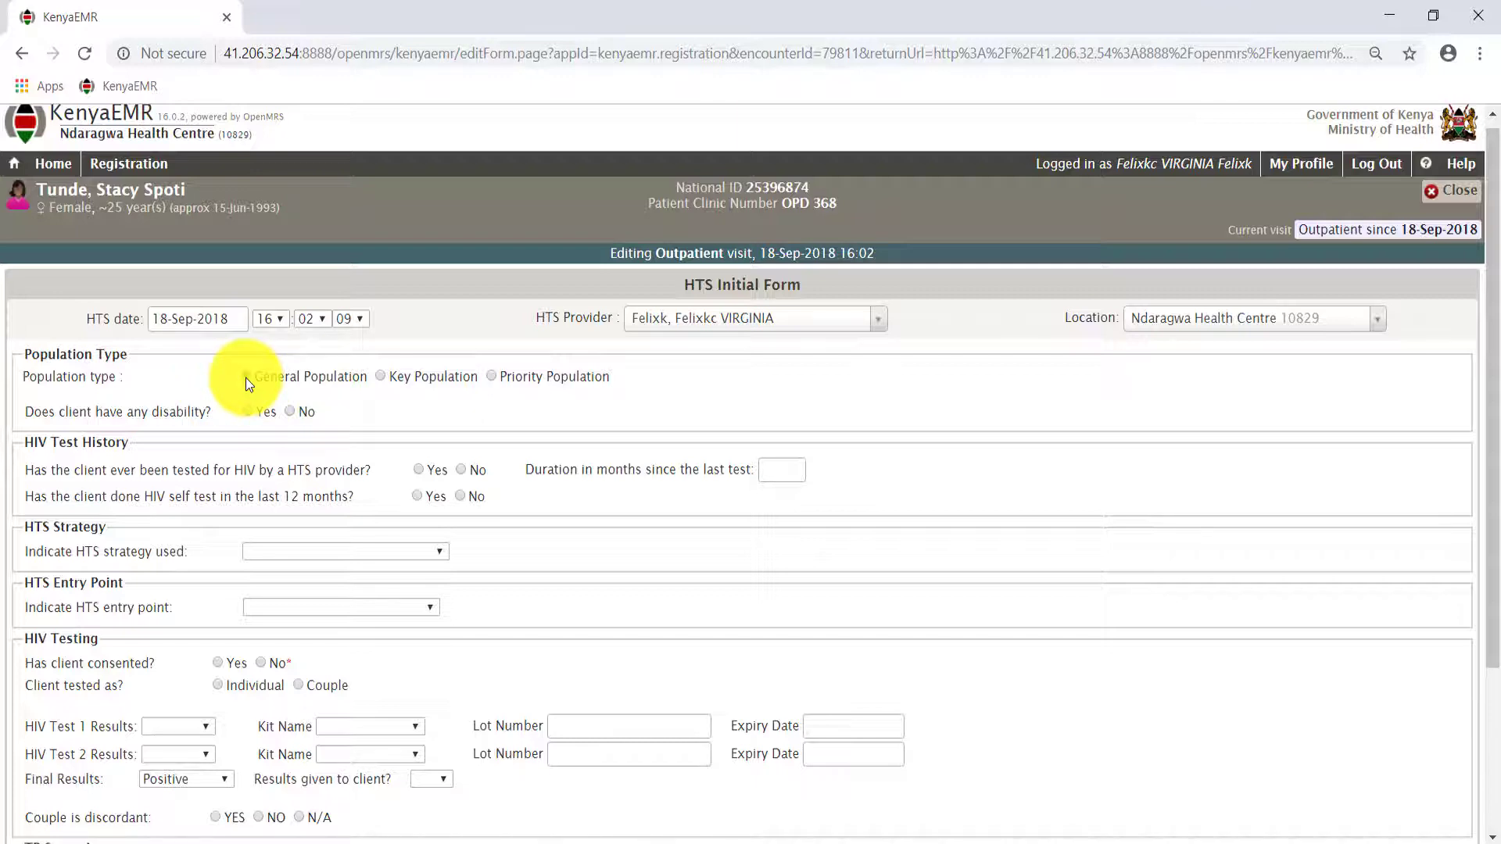
- Review Key and Priority Population options, then record General Population and disability No
{"action": "left_click", "coordinate": [382, 378]}
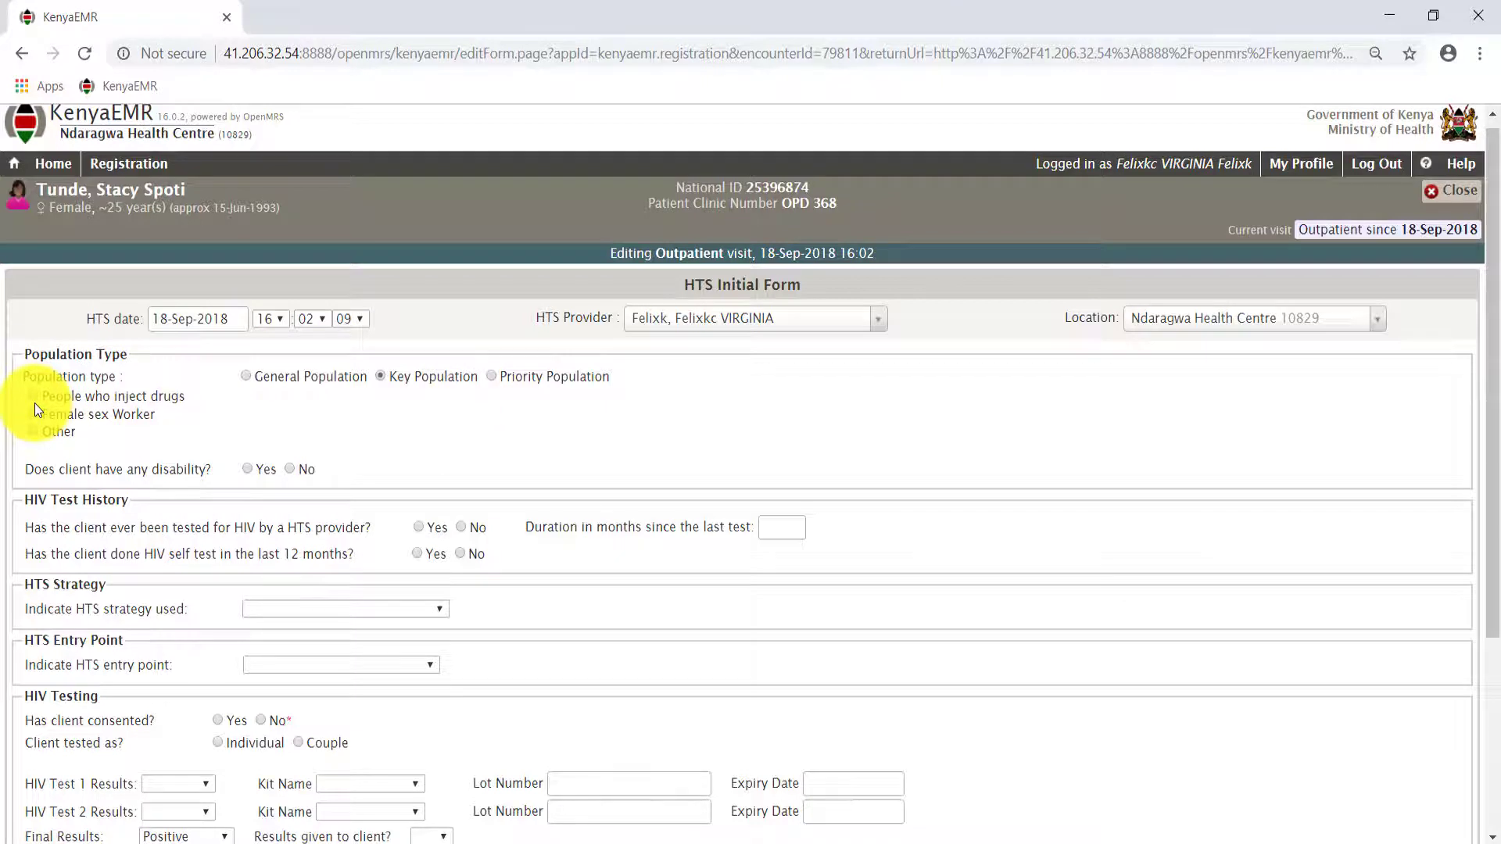
{"action": "left_click", "coordinate": [492, 376]}
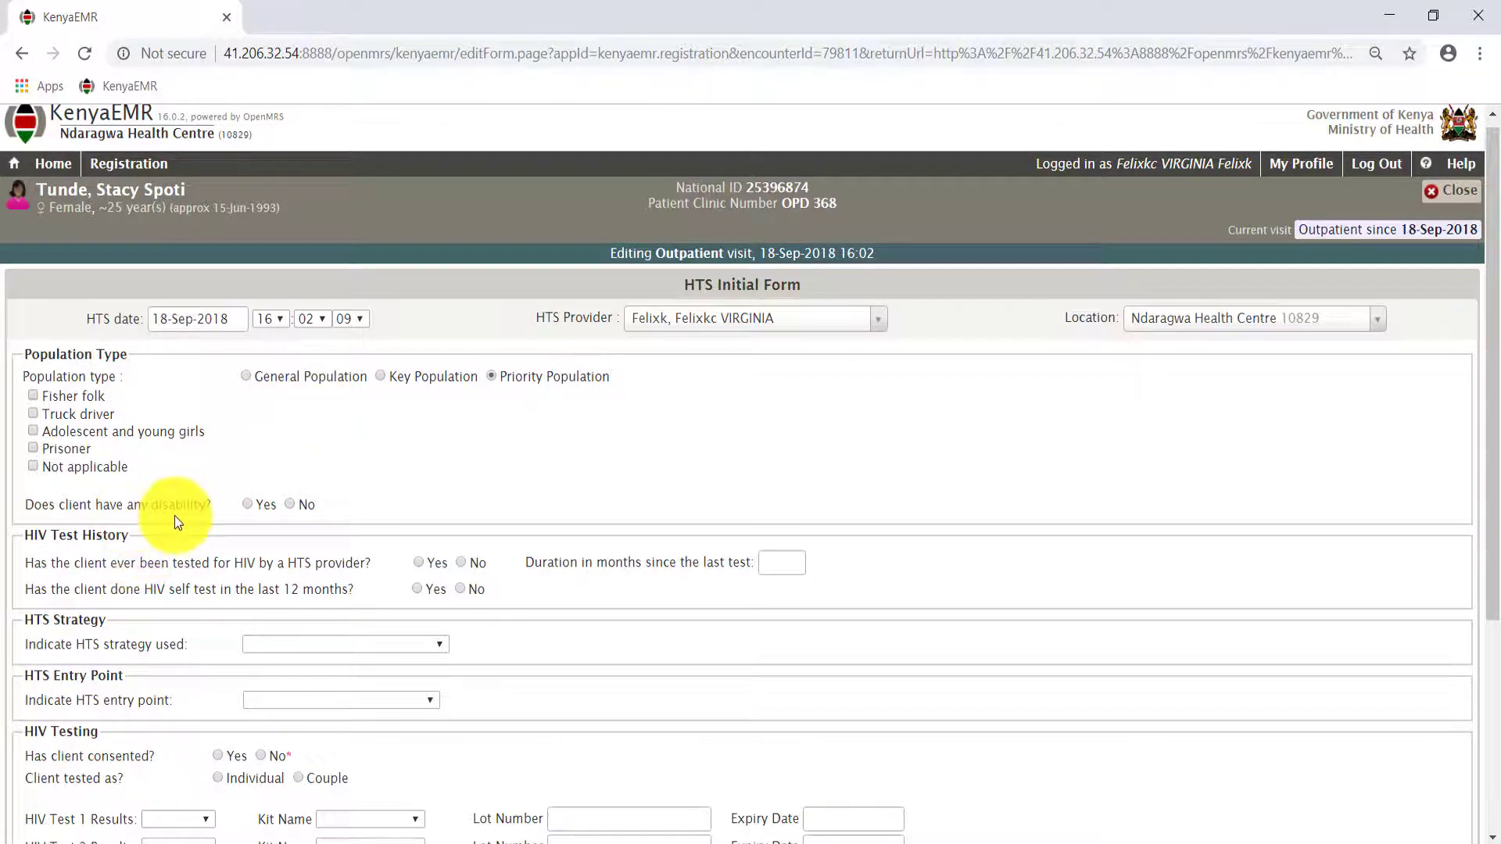
{"action": "left_click", "coordinate": [250, 506]}
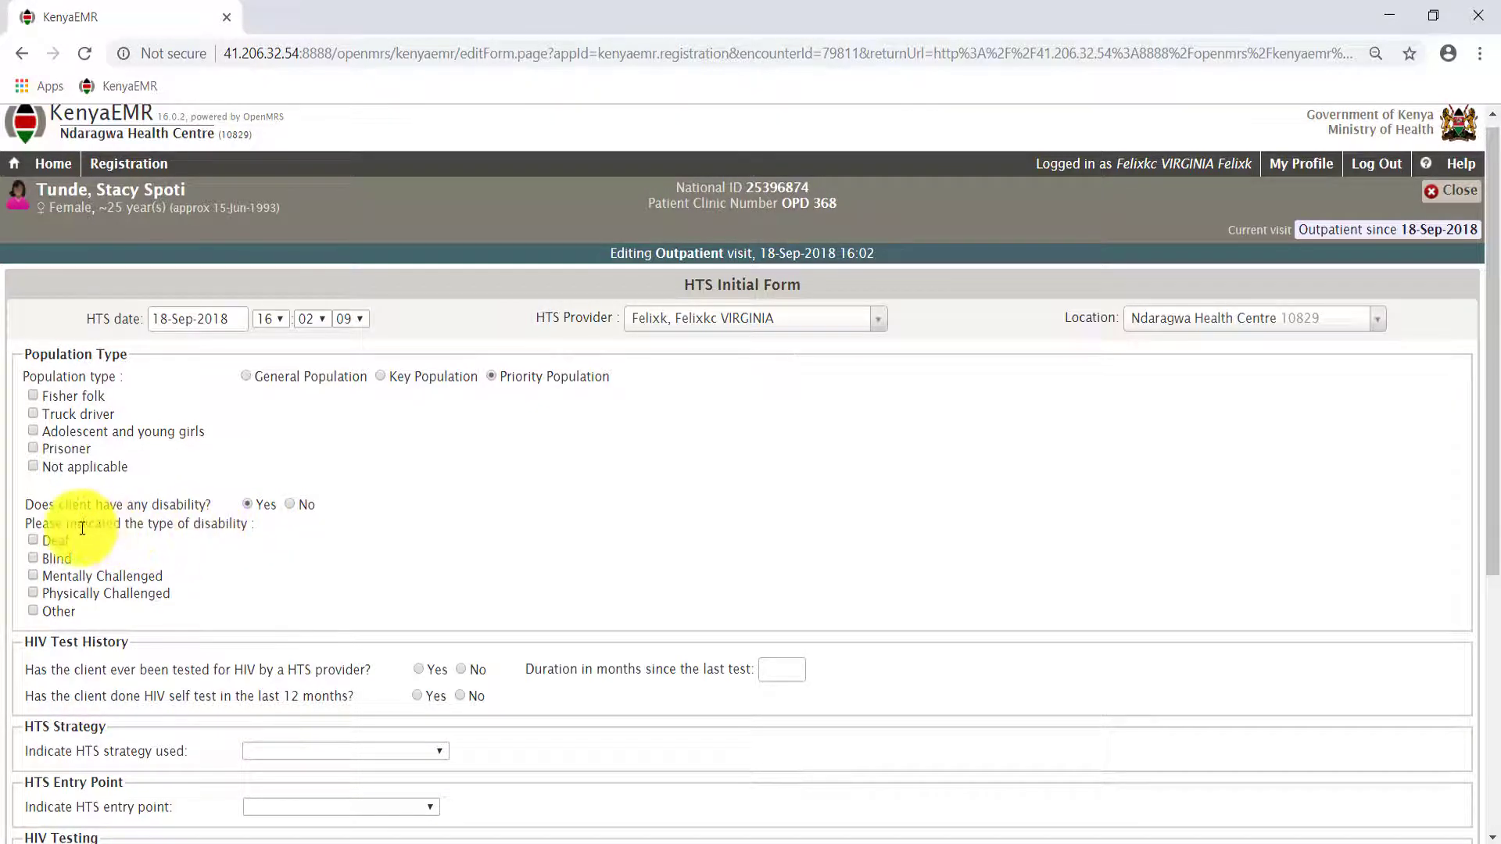
{"action": "left_click", "coordinate": [289, 505]}
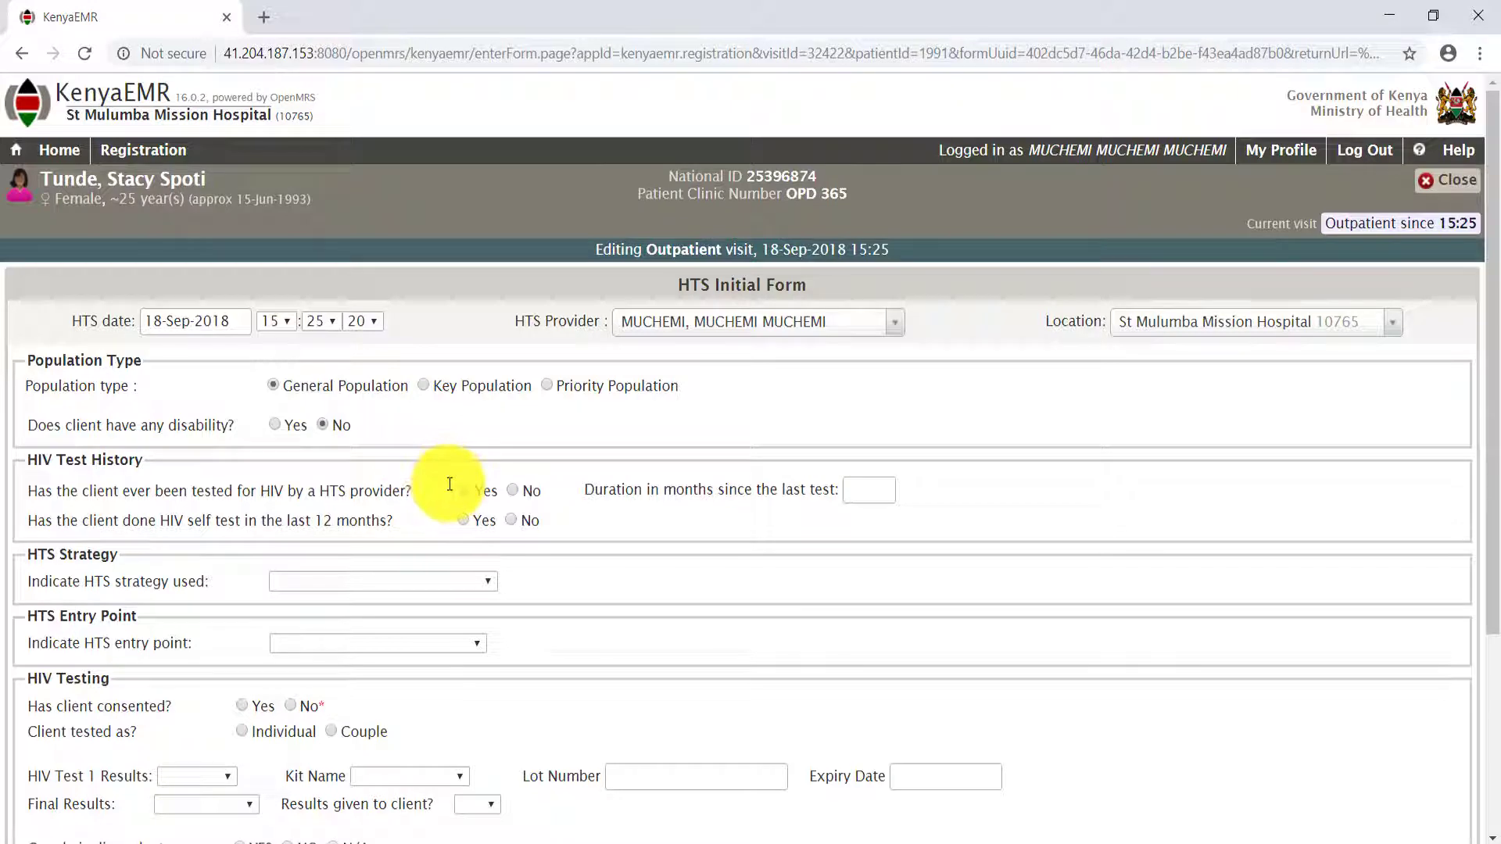
- Answer No to prior HTS provider testing and to self-testing in the last 12 months
{"action": "left_click", "coordinate": [513, 489]}
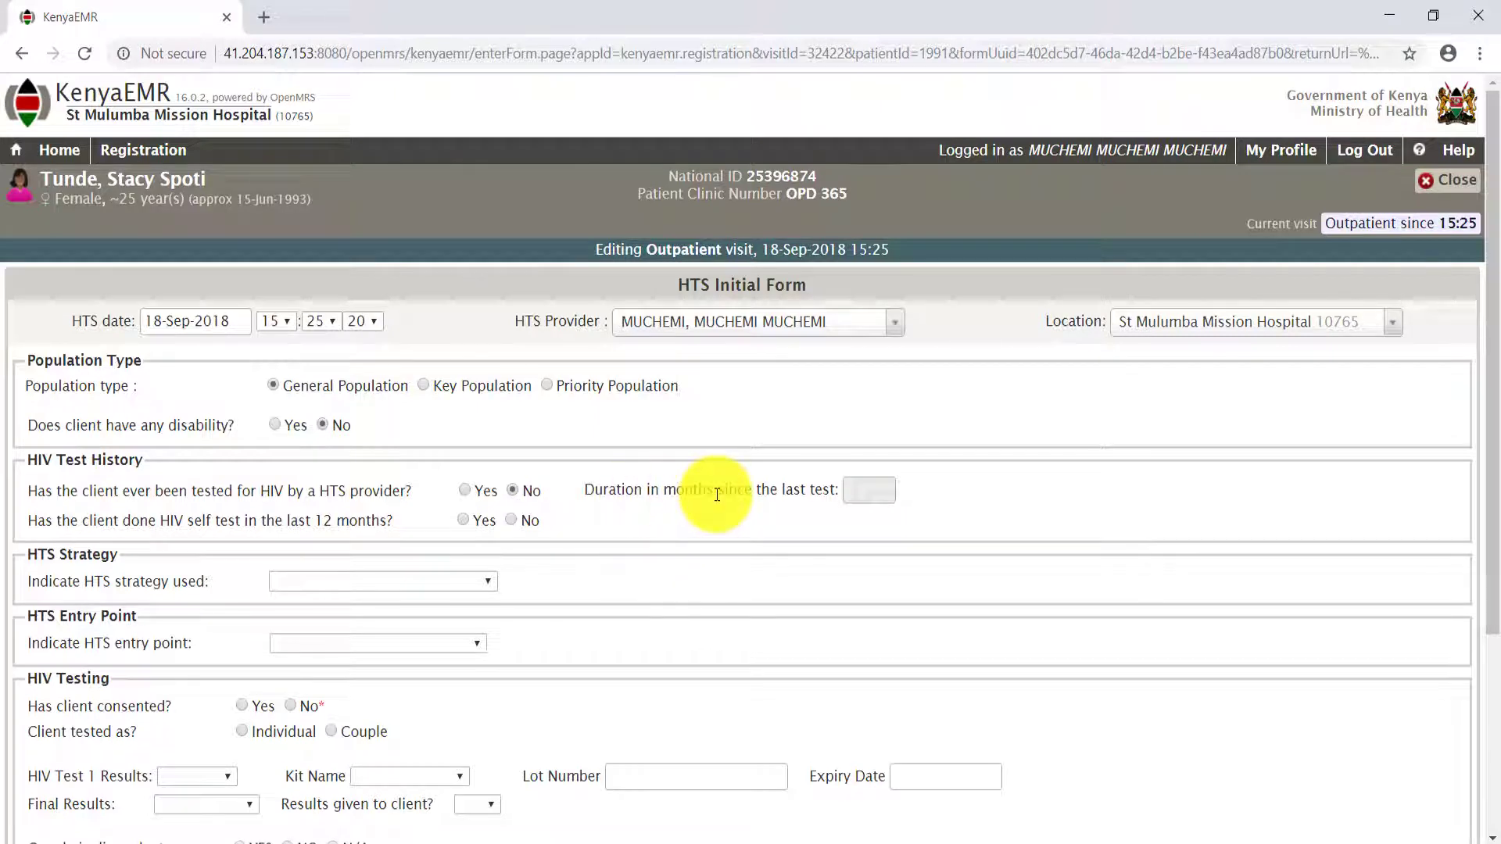
{"action": "left_click", "coordinate": [466, 490]}
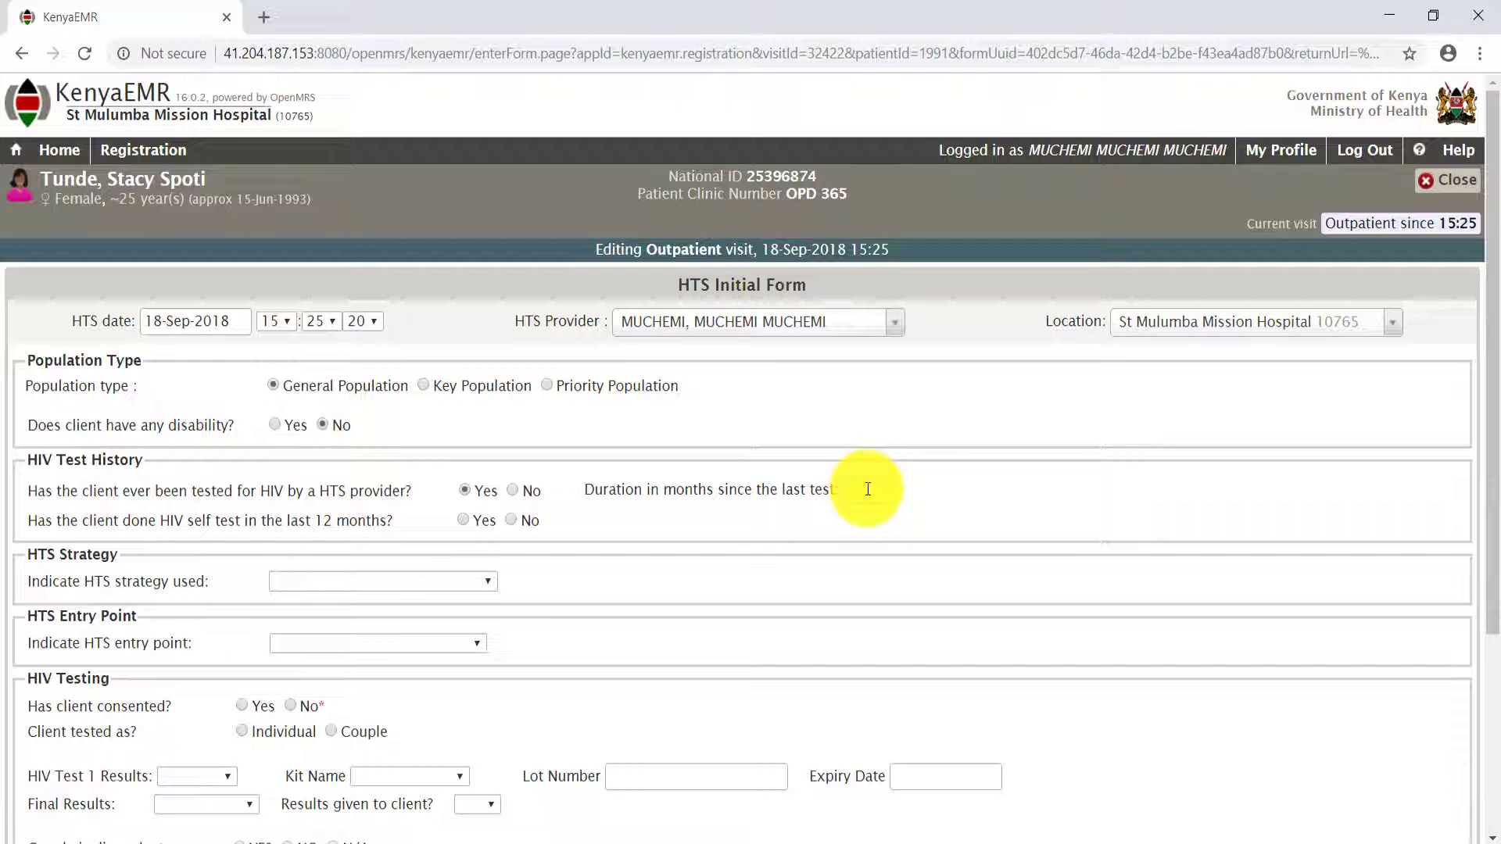
{"action": "left_click", "coordinate": [512, 490]}
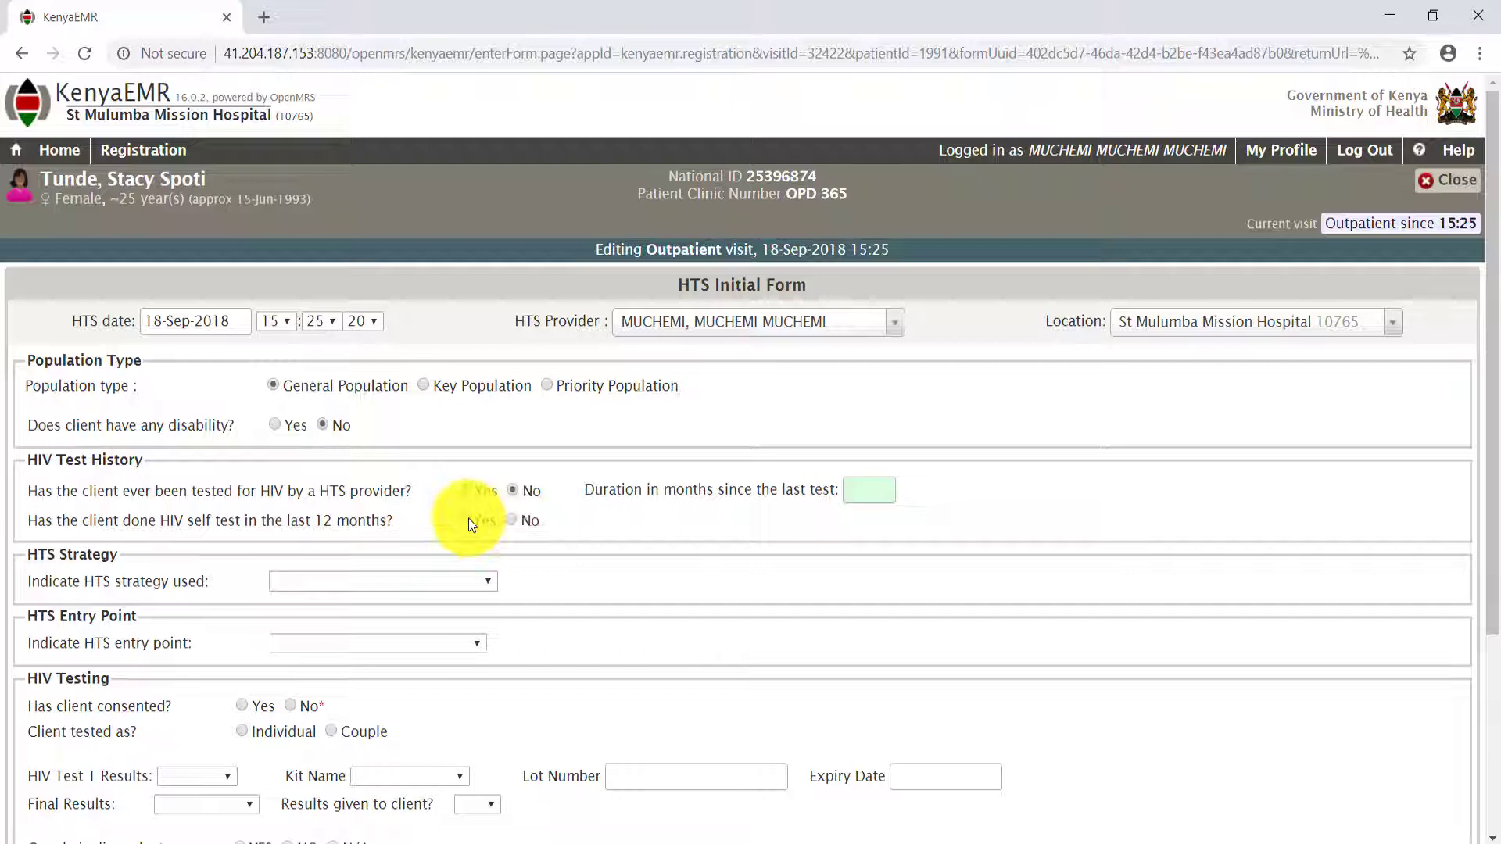
{"action": "left_click", "coordinate": [509, 520]}
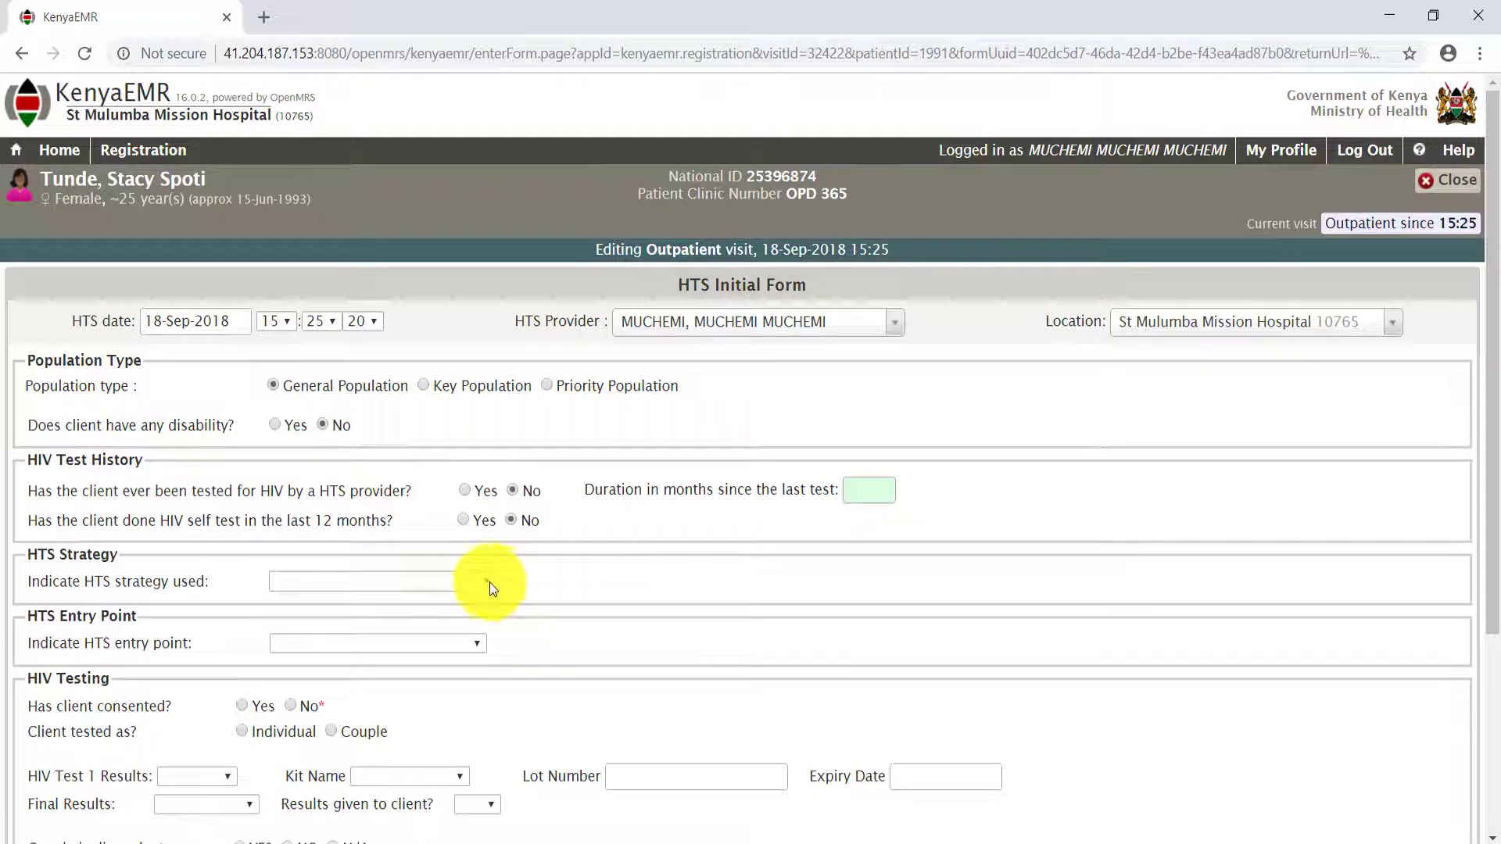
- Choose Provider Initiated Testing (PITC) as HTS strategy and Out Patient Department (OPD) as entry point
{"action": "left_click", "coordinate": [490, 584]}
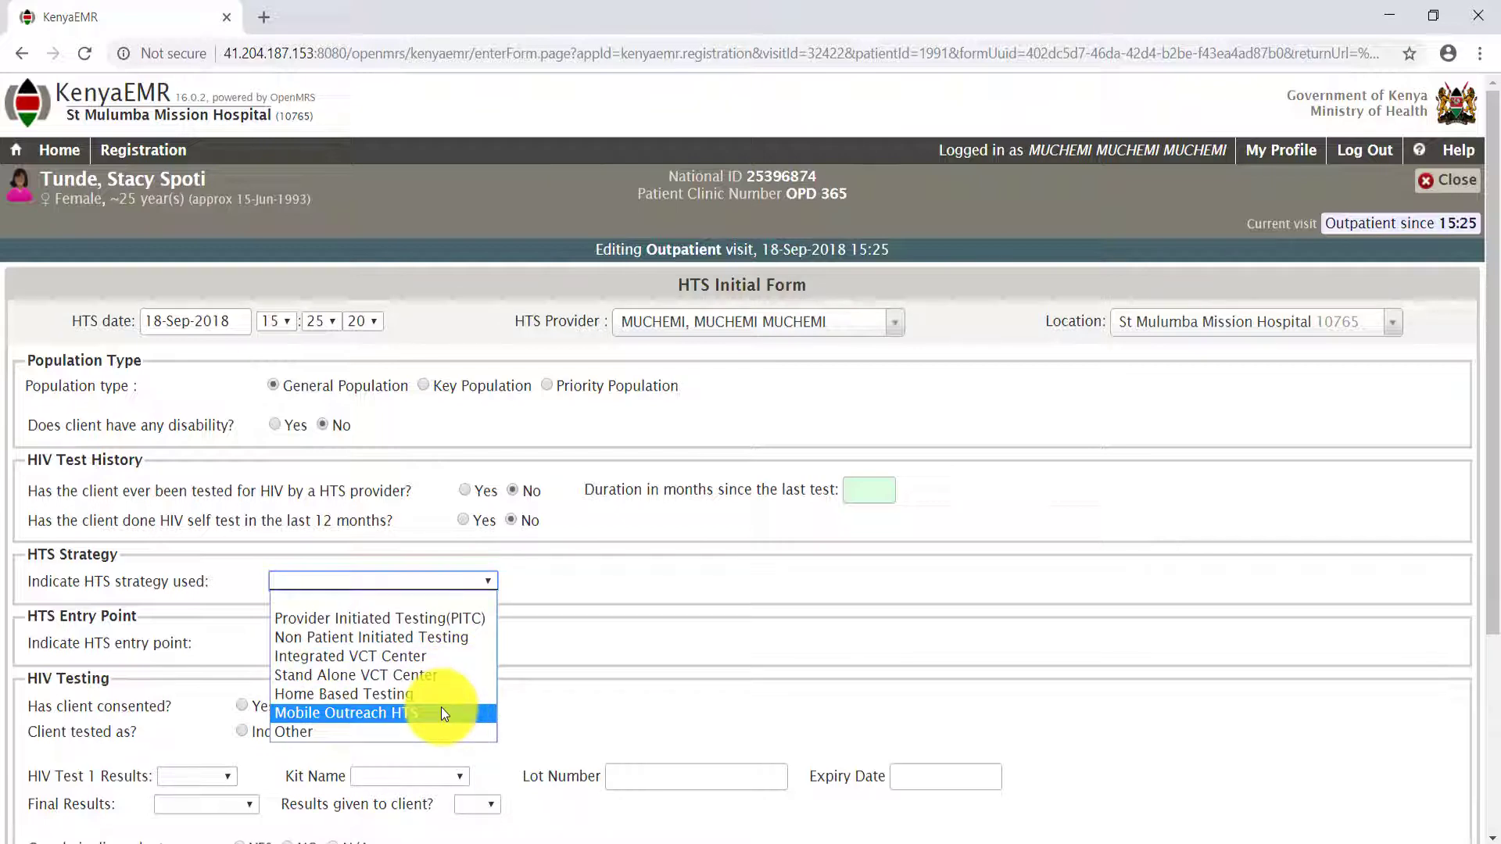
{"action": "left_click", "coordinate": [432, 616]}
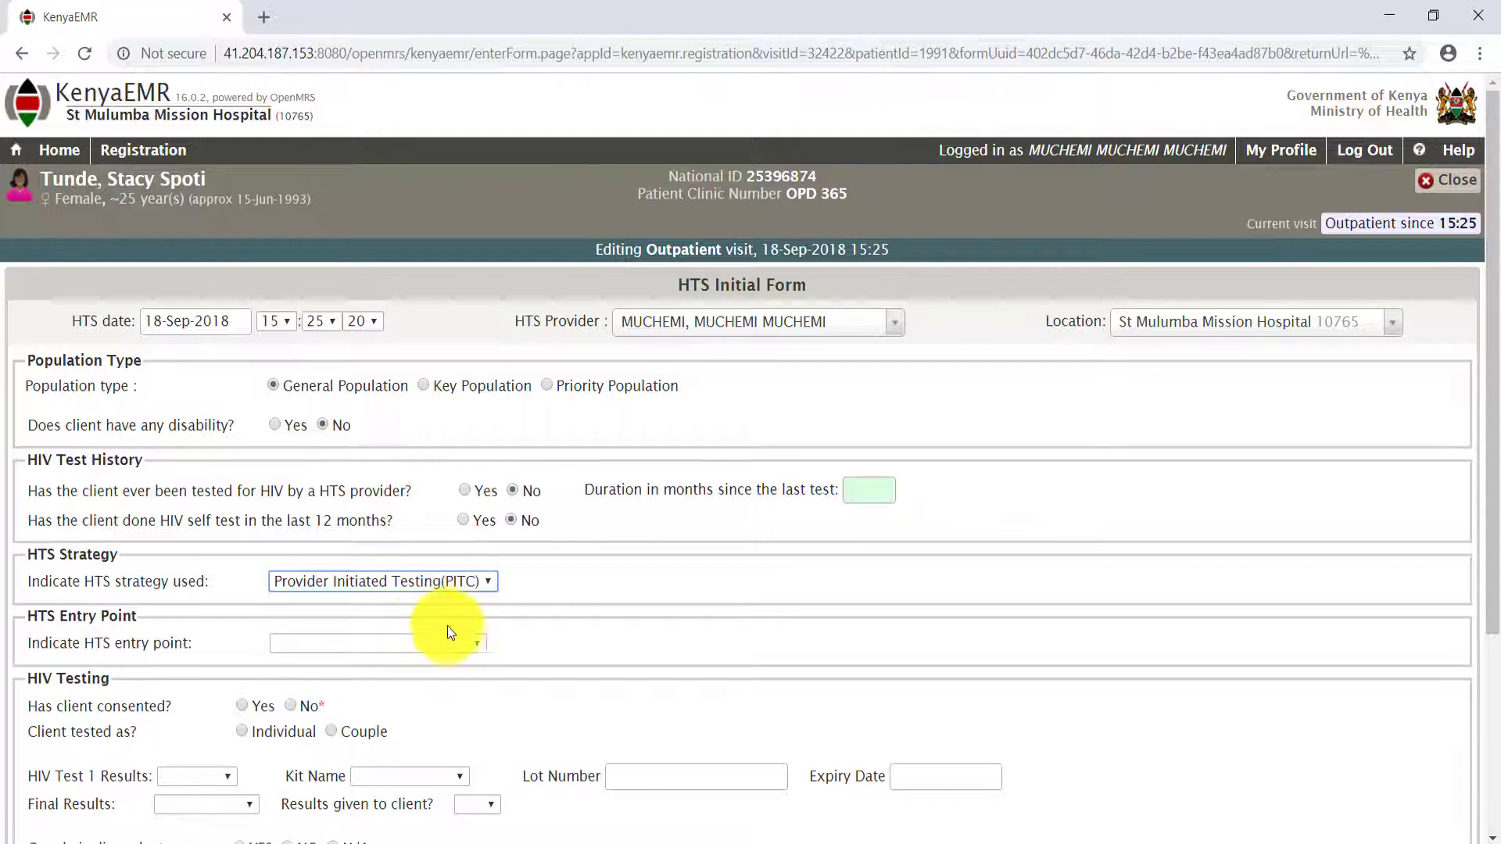
{"action": "left_click", "coordinate": [472, 642]}
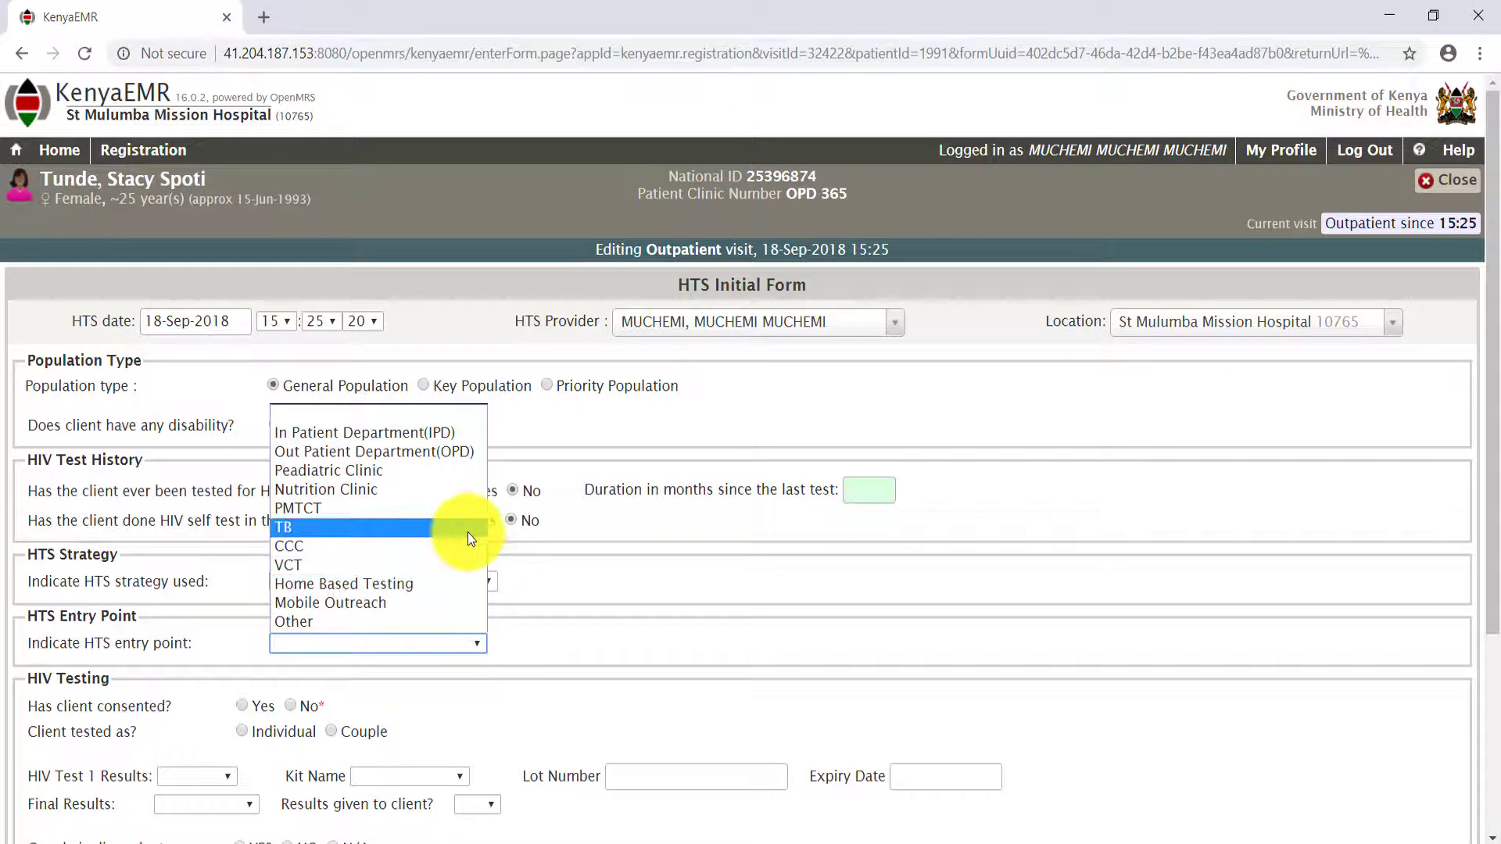
{"action": "left_click", "coordinate": [458, 453]}
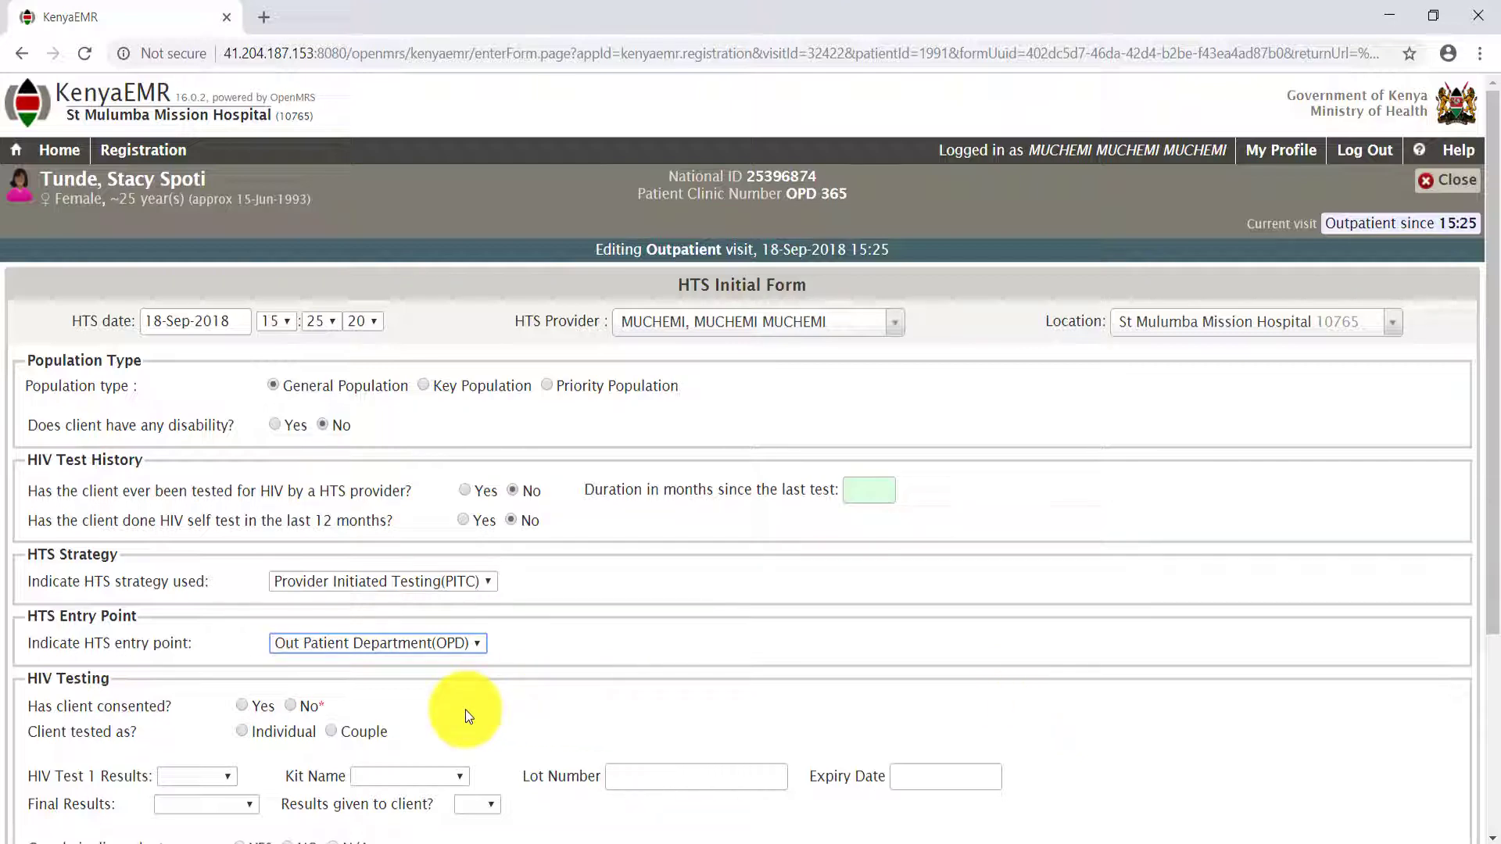
{"action": "key", "text": "Down"}
{"action": "key", "text": "Down"}
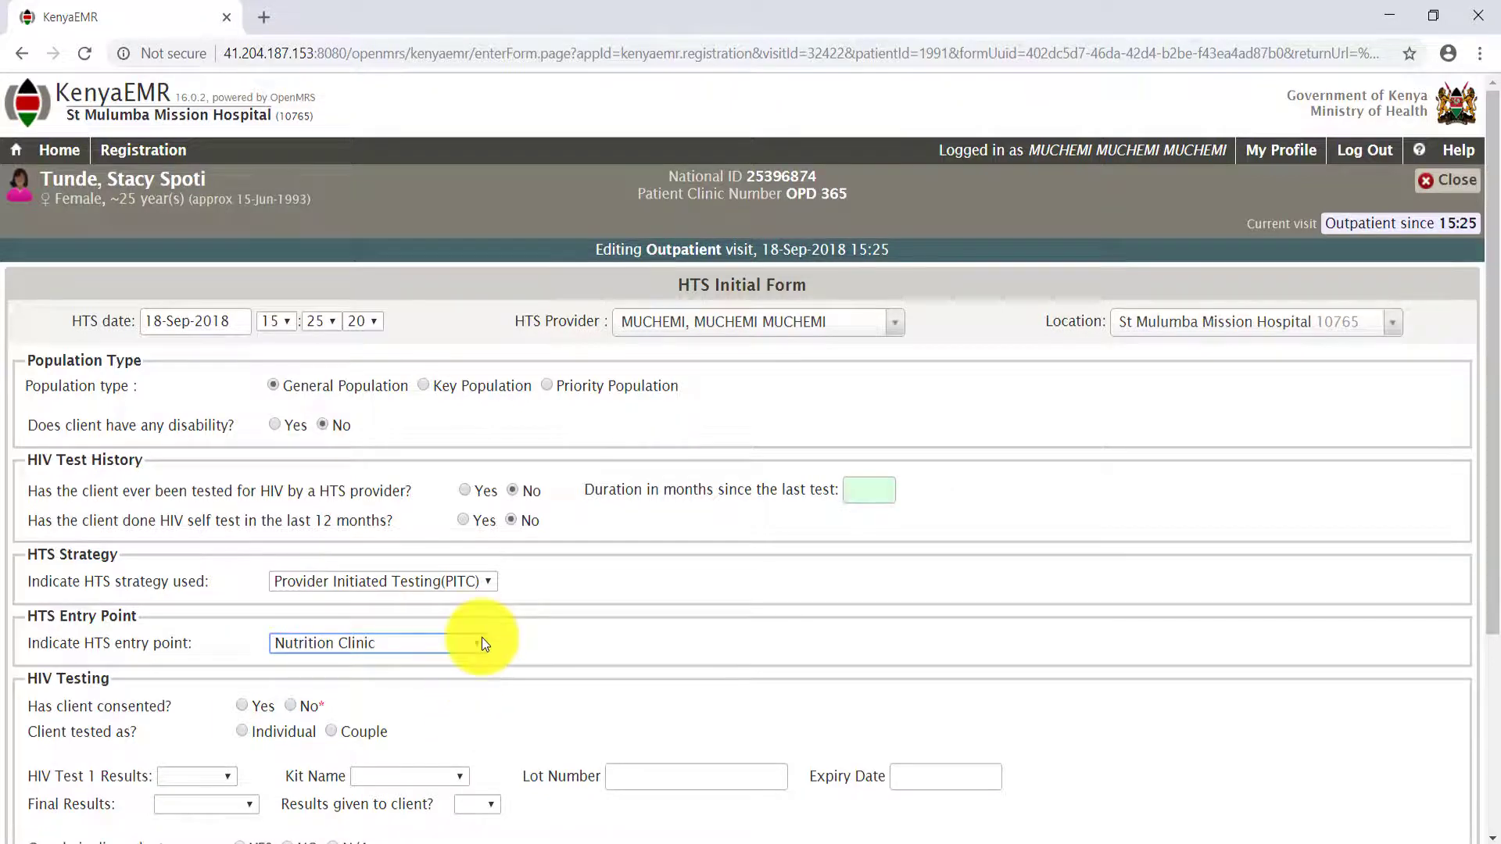
{"action": "scroll", "coordinate": [469, 636], "scroll_direction": "down", "scroll_amount": 1}
{"action": "left_click", "coordinate": [408, 558]}
- Keep the OPD entry point and record No for whether the client consented
{"action": "left_click", "coordinate": [438, 613]}
{"action": "scroll", "coordinate": [1482, 625], "scroll_direction": "down", "scroll_amount": 2}
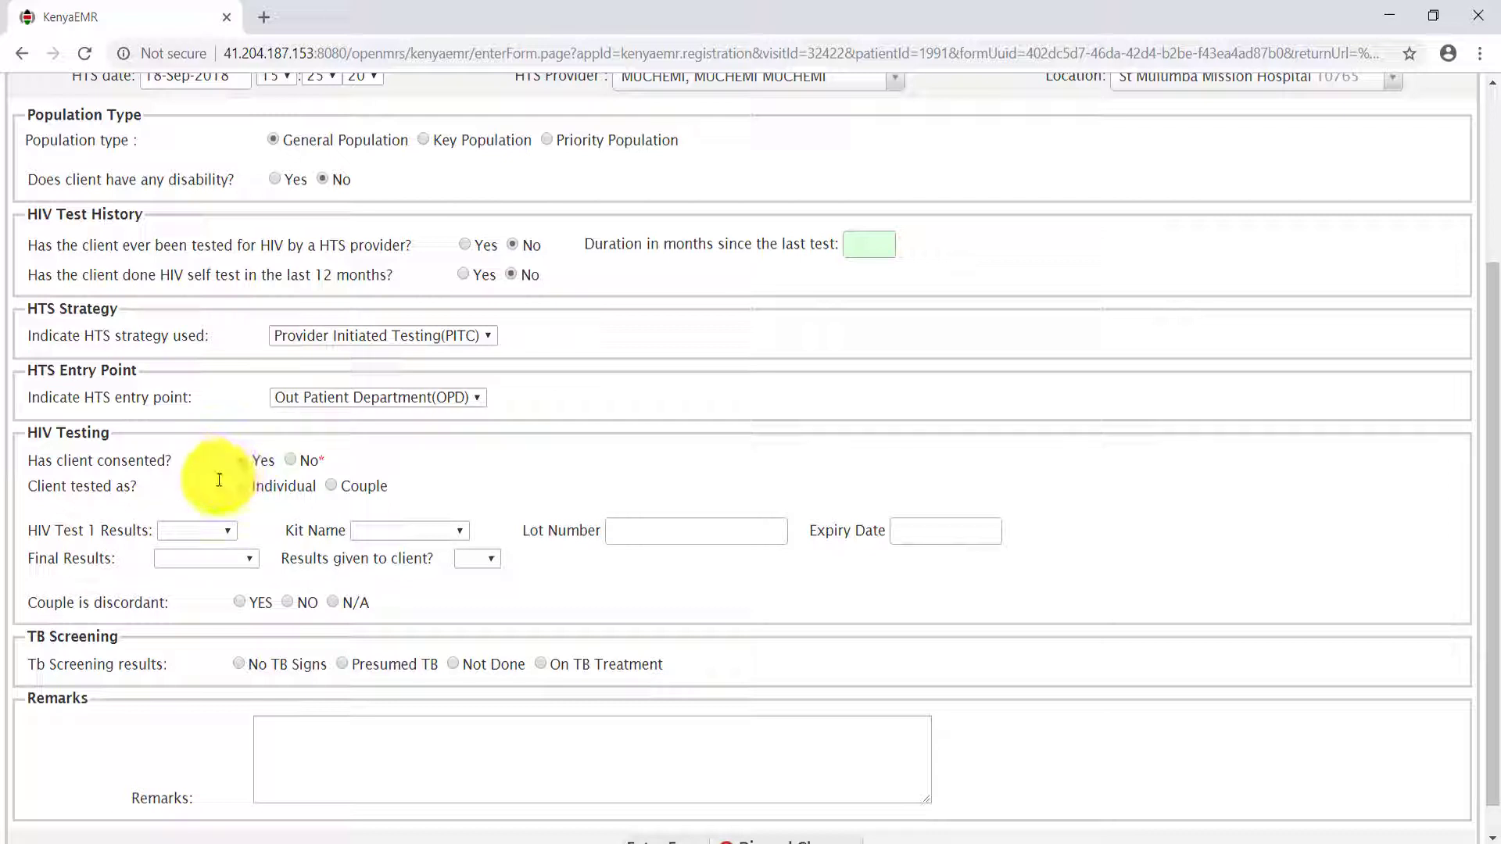
{"action": "left_click", "coordinate": [240, 459]}
{"action": "left_click", "coordinate": [291, 463]}
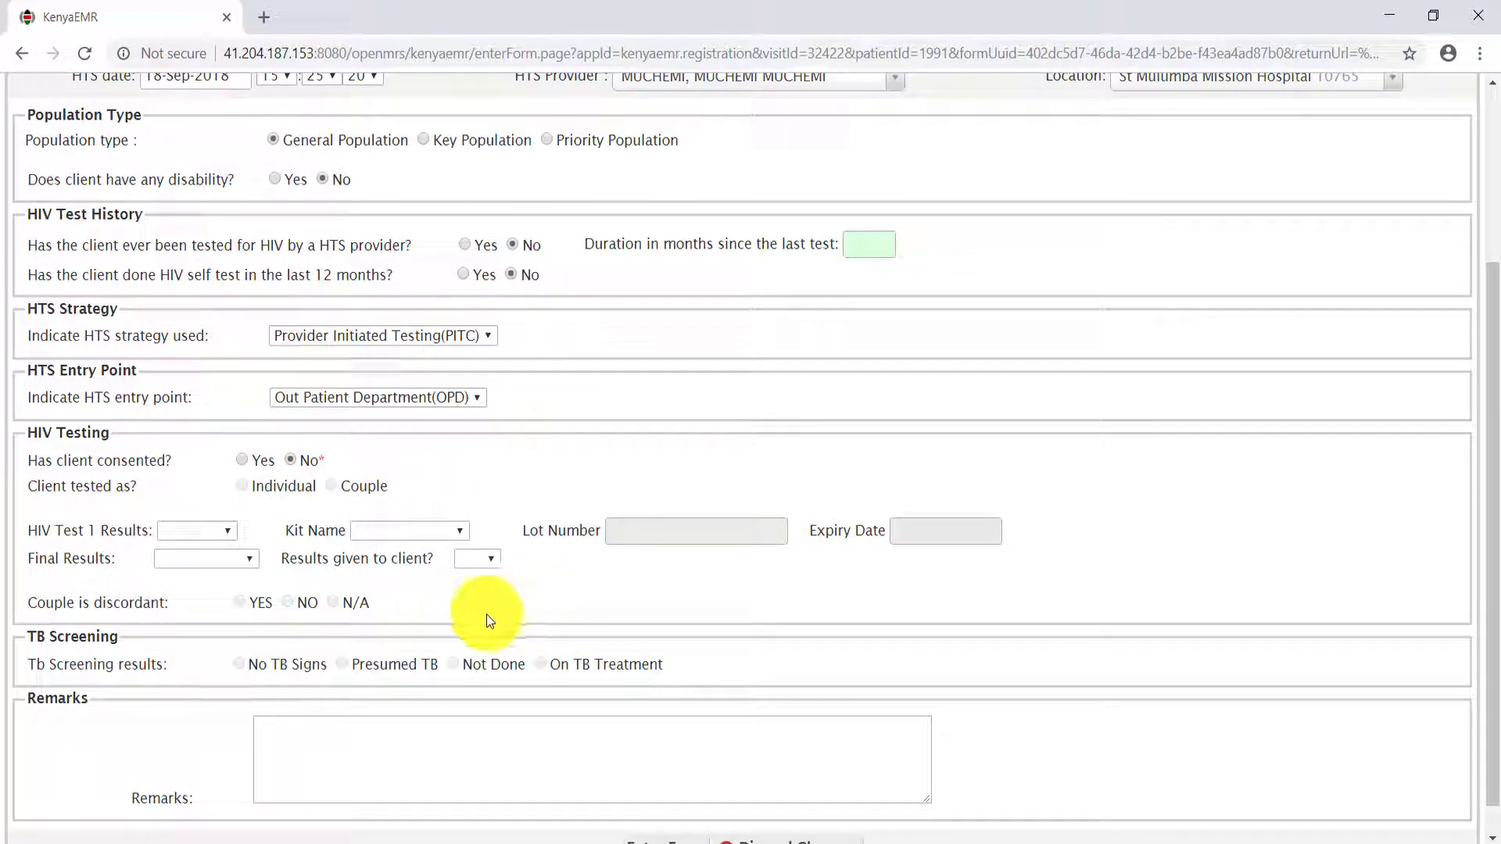
{"action": "scroll", "coordinate": [482, 622], "scroll_direction": "down", "scroll_amount": 1}
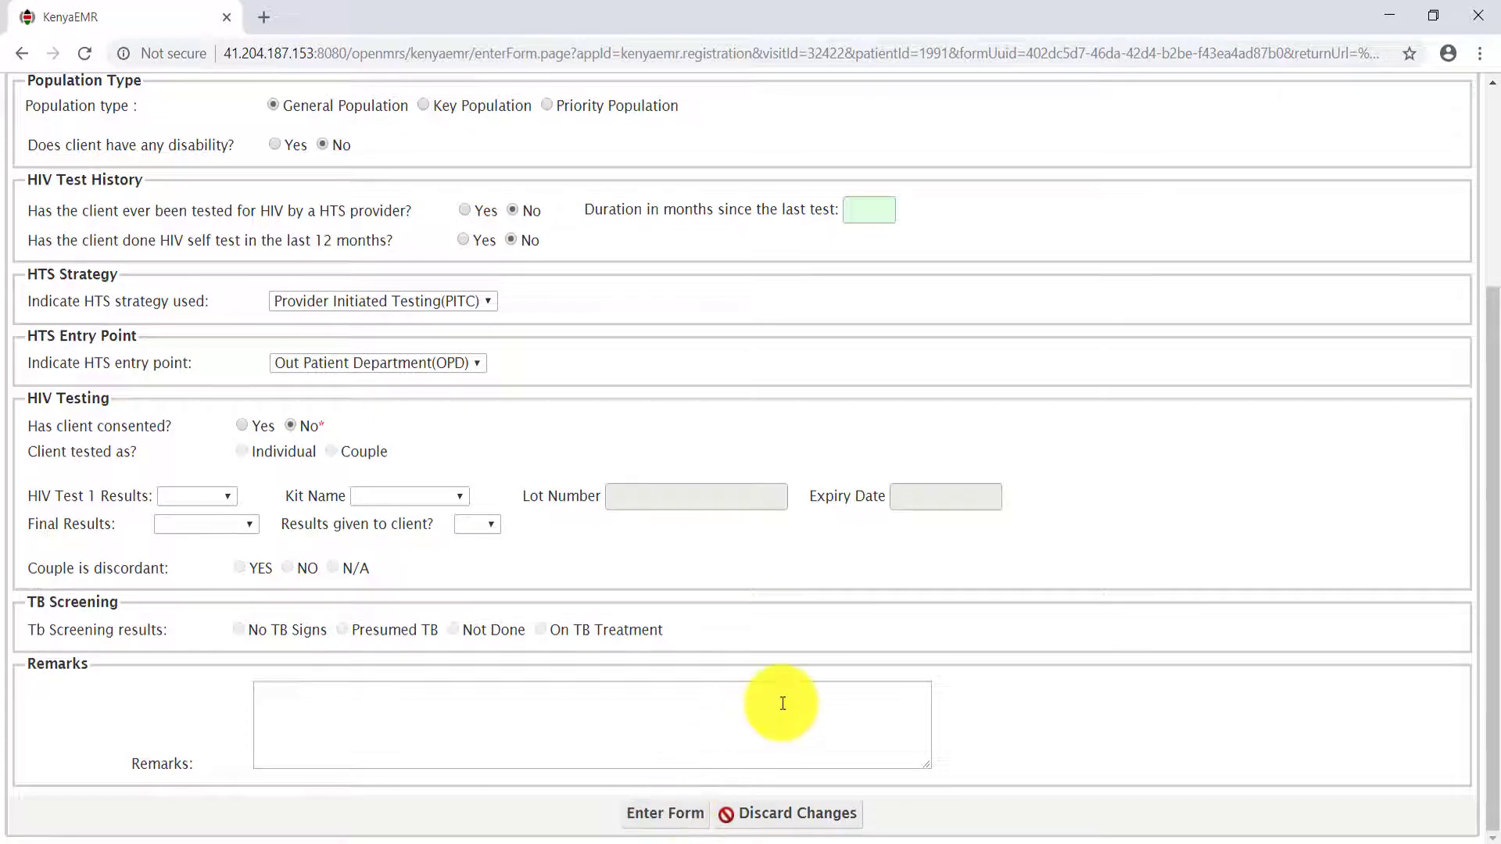
- Change consent to Yes and mark the client as tested individually
{"action": "left_click", "coordinate": [246, 427]}
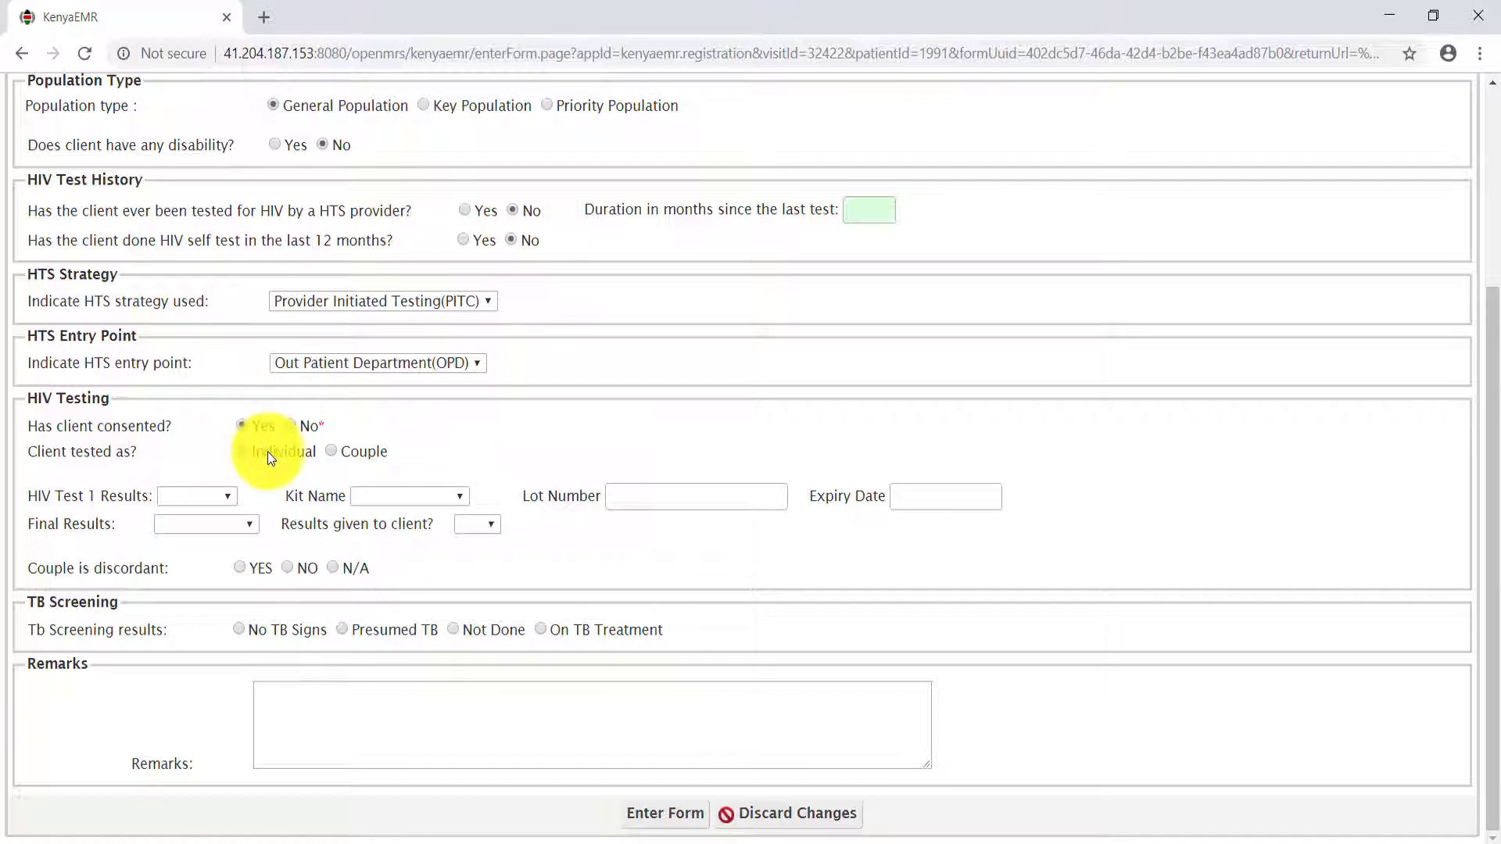
{"action": "left_click", "coordinate": [330, 452]}
{"action": "left_click", "coordinate": [242, 452]}
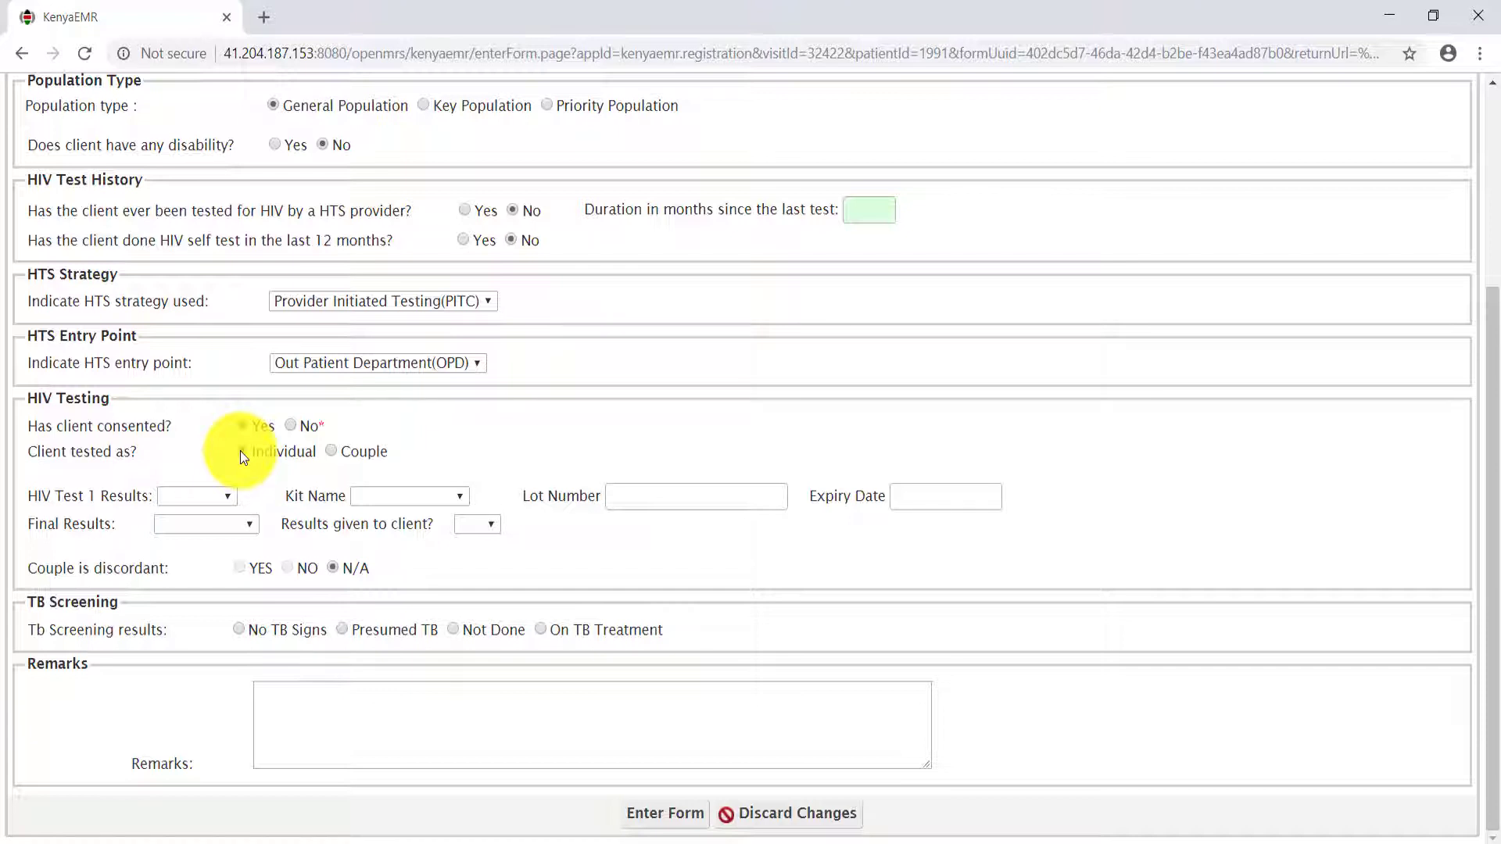
- Record HIV Test 1 as Positive using the Determine kit
{"action": "left_click", "coordinate": [230, 498]}
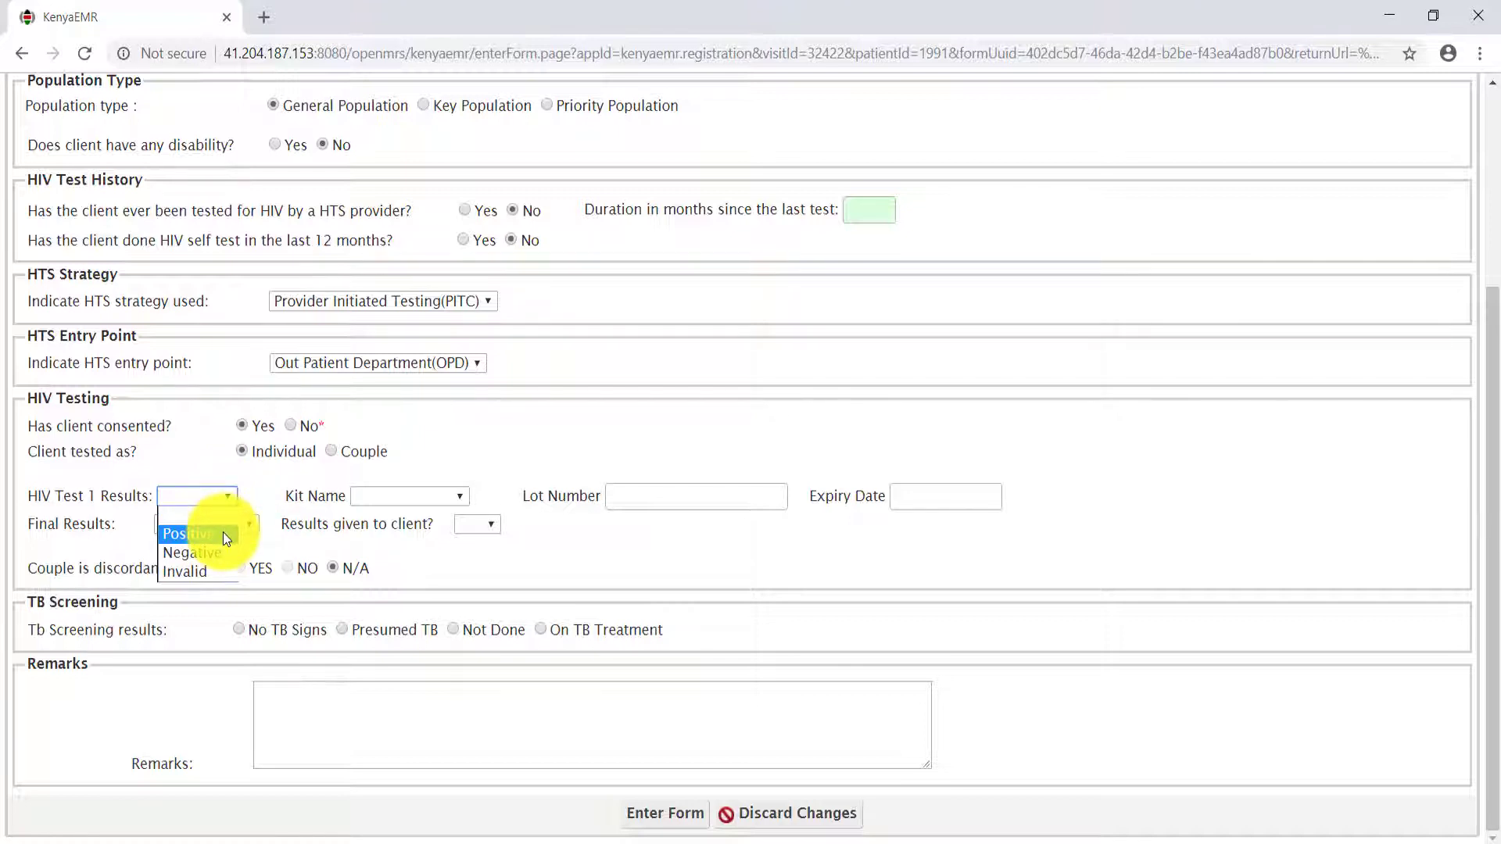
{"action": "left_click", "coordinate": [223, 534]}
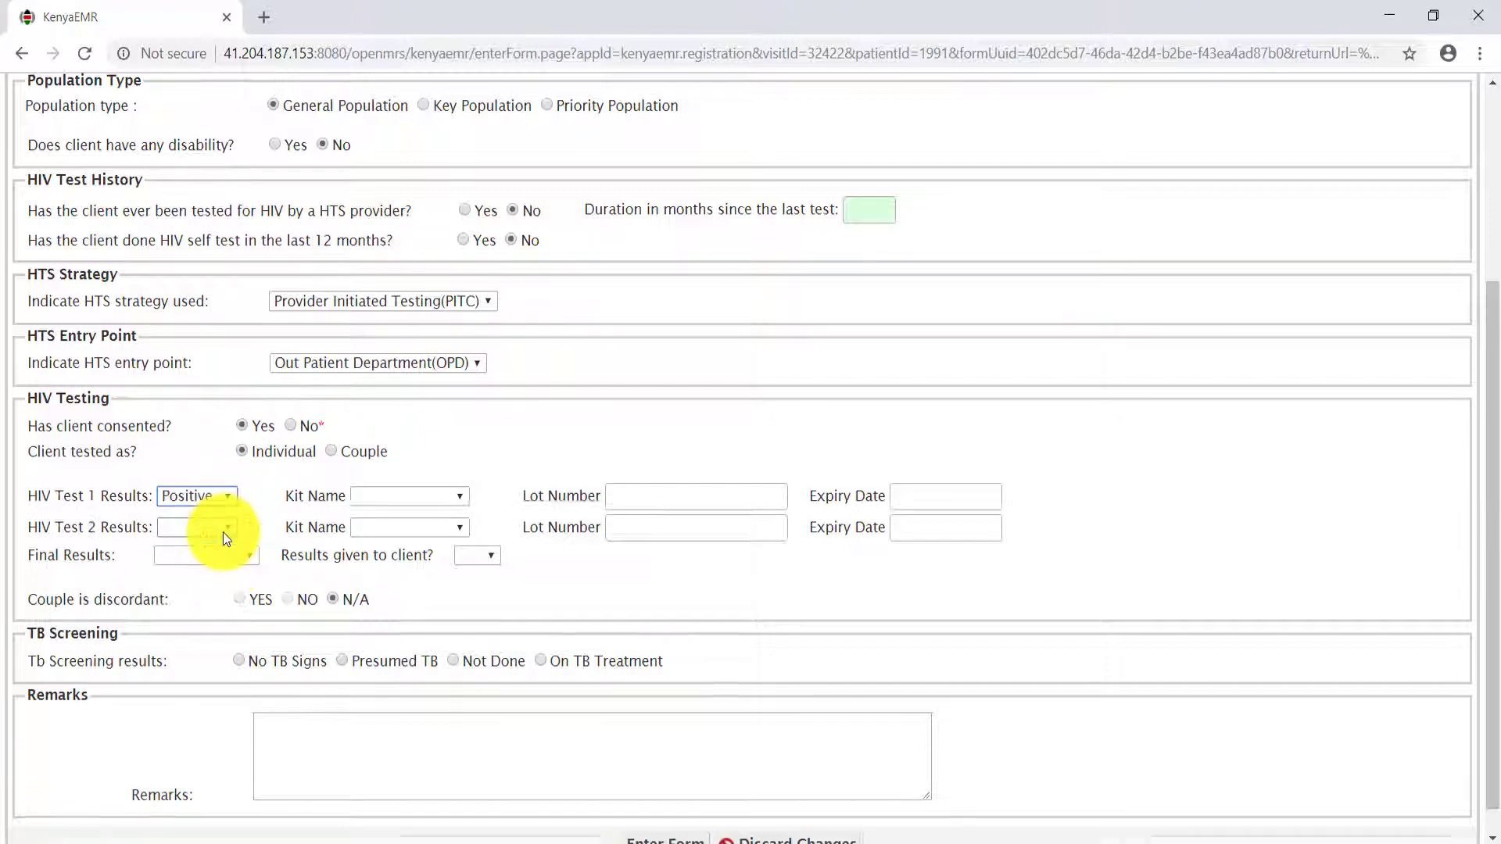
{"action": "left_click", "coordinate": [462, 498]}
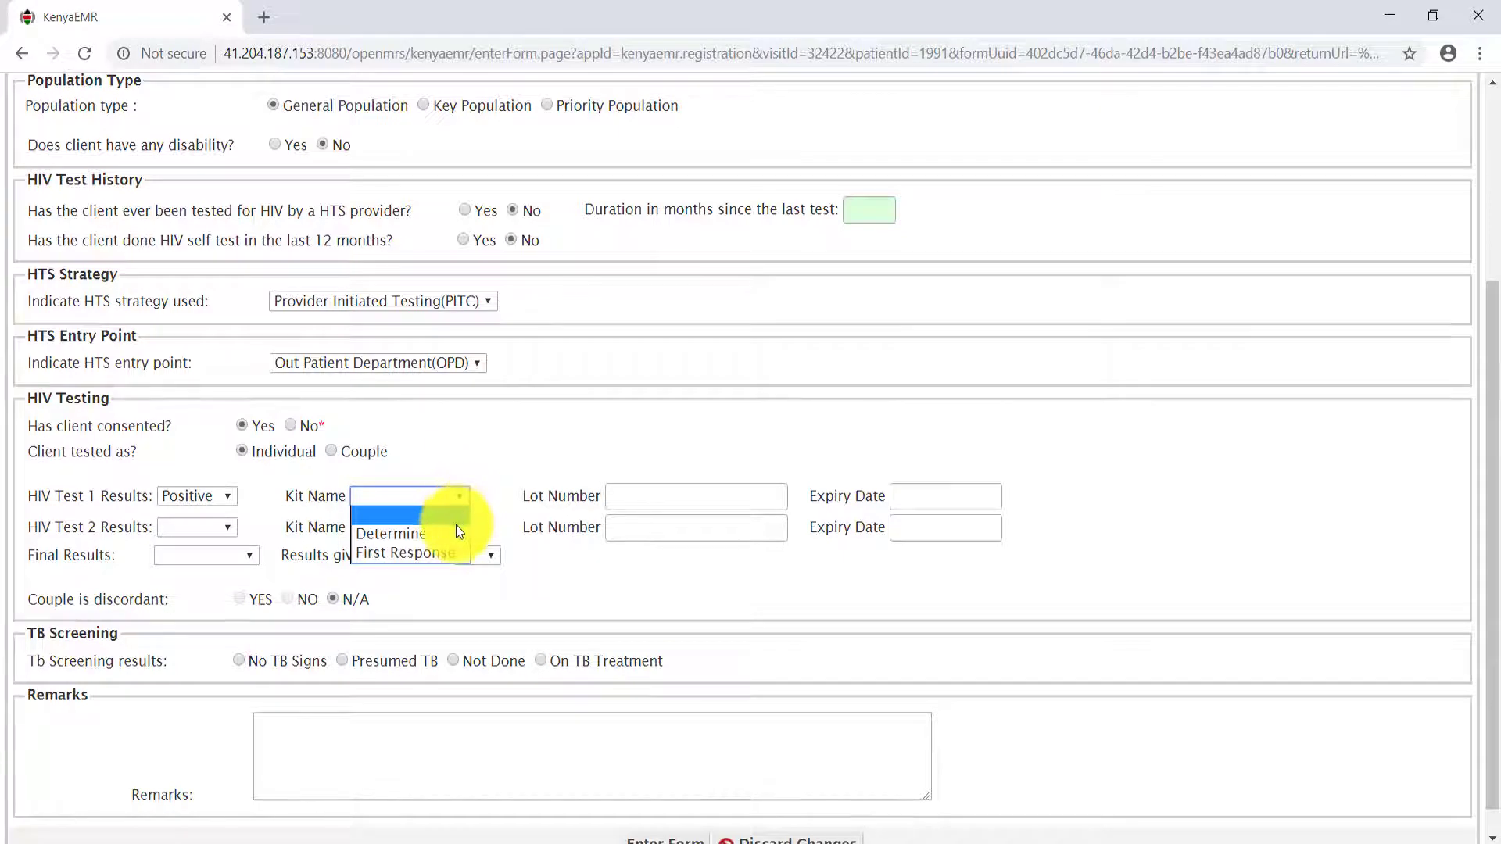
{"action": "left_click", "coordinate": [454, 533]}
- Enter lot number 69875 and expiry date 01-Feb-2023 for the HIV Test 1 kit
{"action": "left_click", "coordinate": [673, 499]}
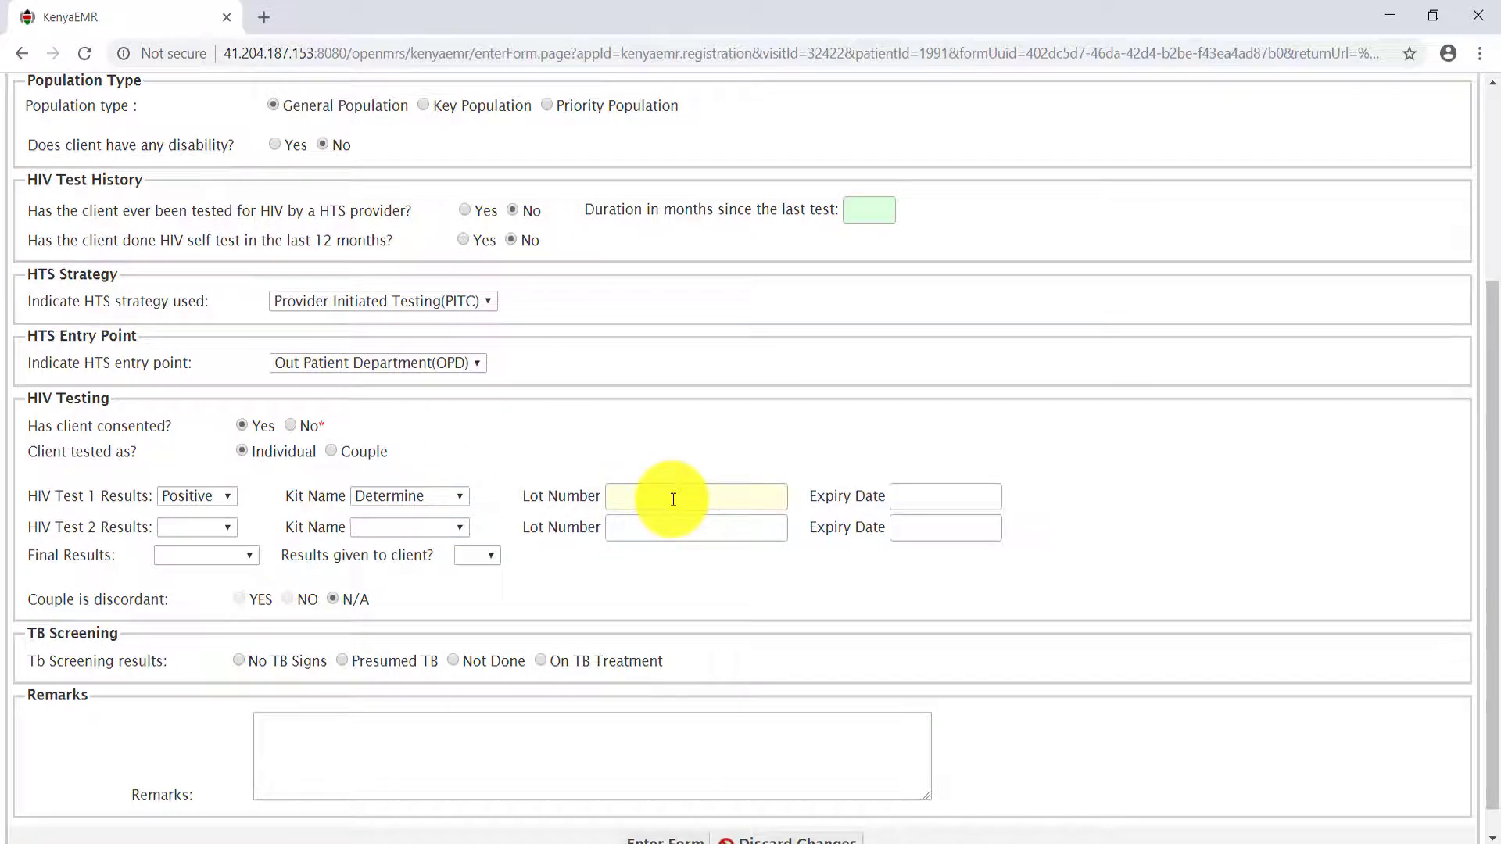
{"action": "type", "text": "69875"}
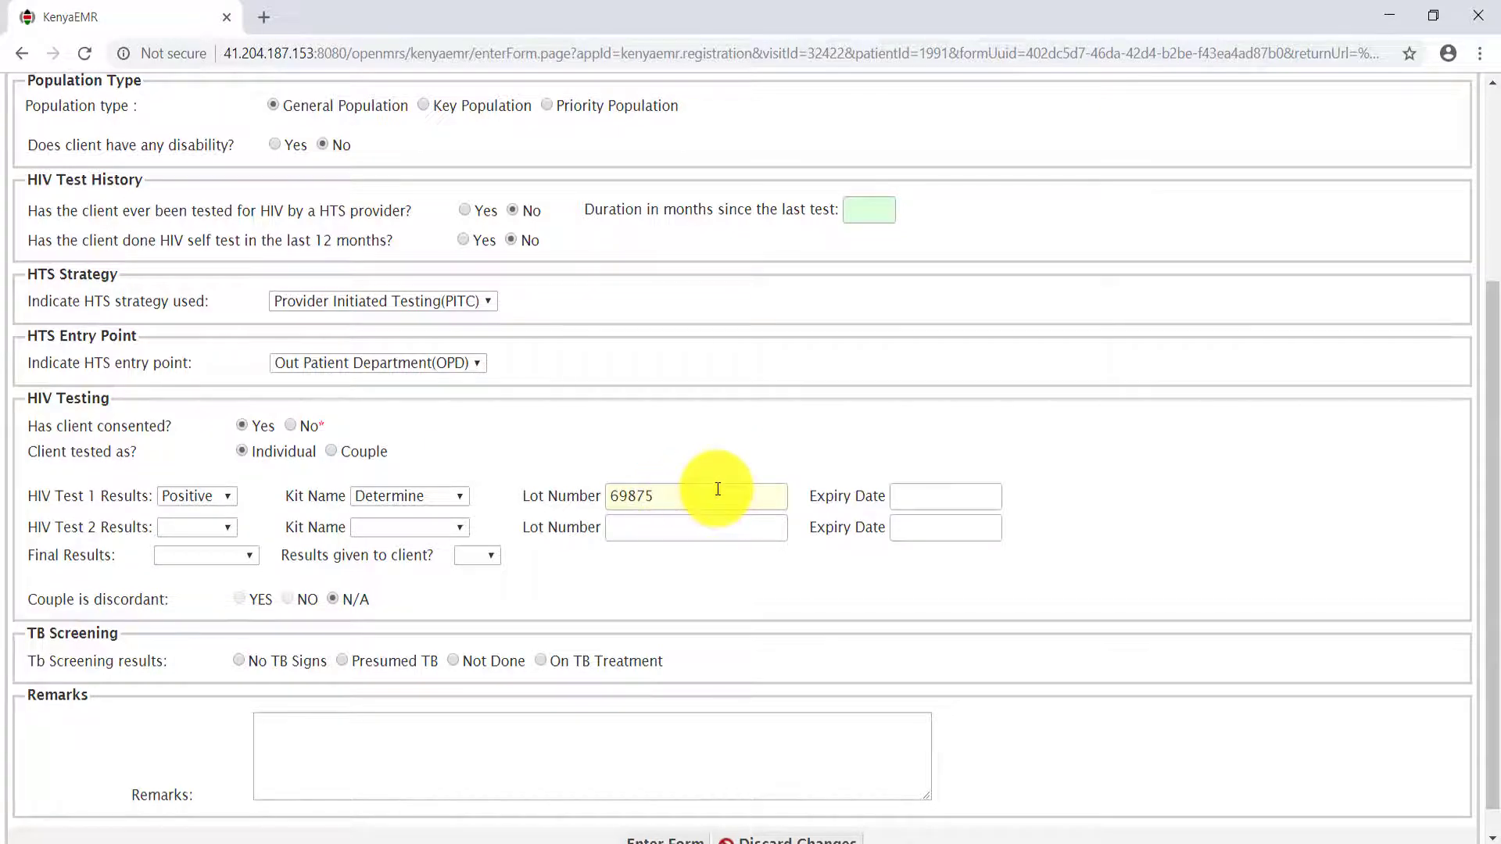
{"action": "left_click", "coordinate": [955, 497]}
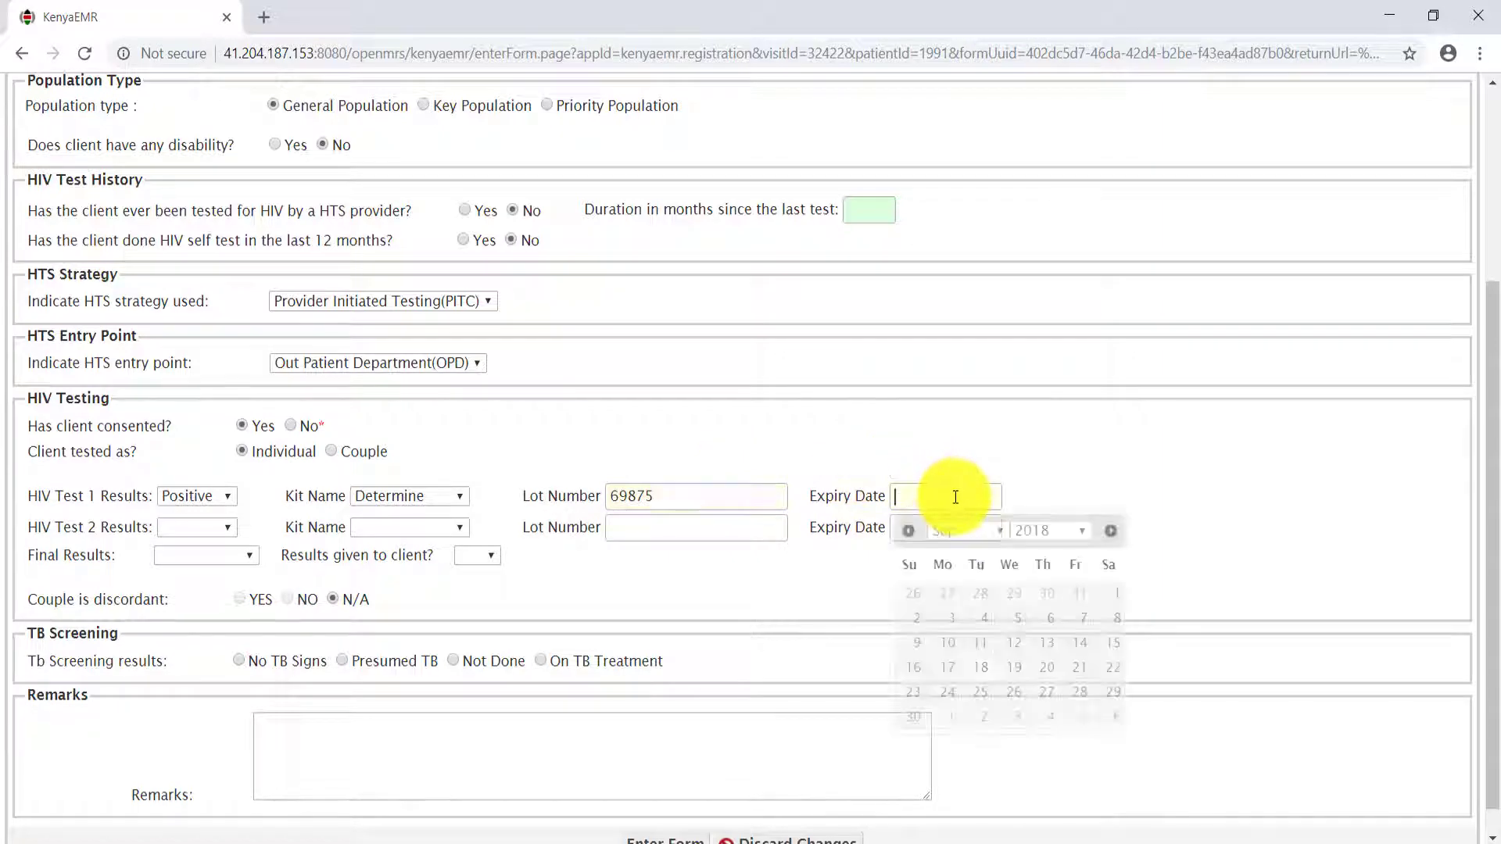
{"action": "left_click", "coordinate": [1085, 530]}
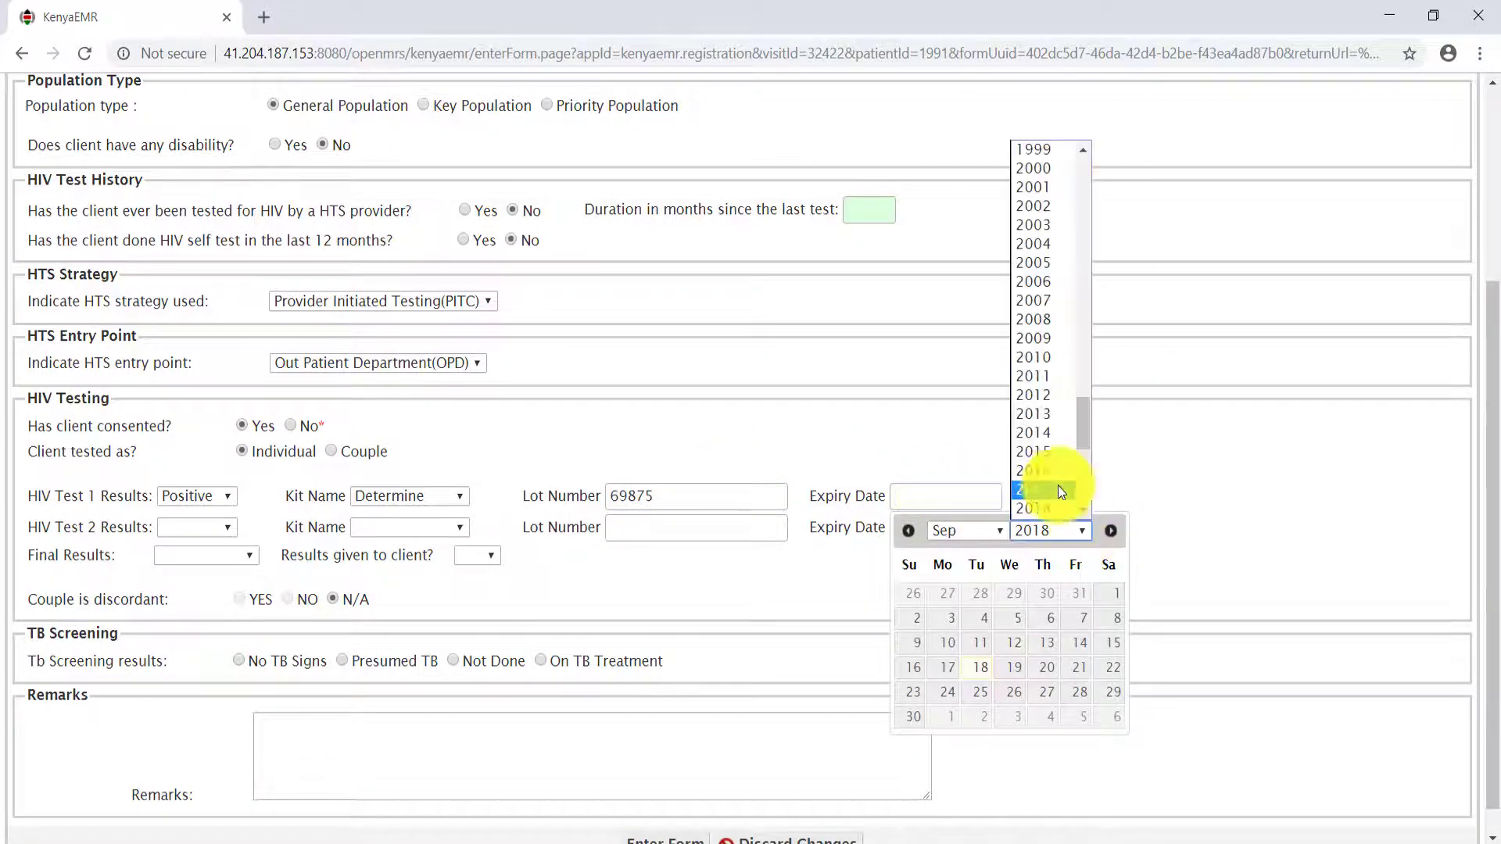
{"action": "scroll", "coordinate": [1059, 490], "scroll_direction": "down", "scroll_amount": 4}
{"action": "left_click", "coordinate": [1034, 375]}
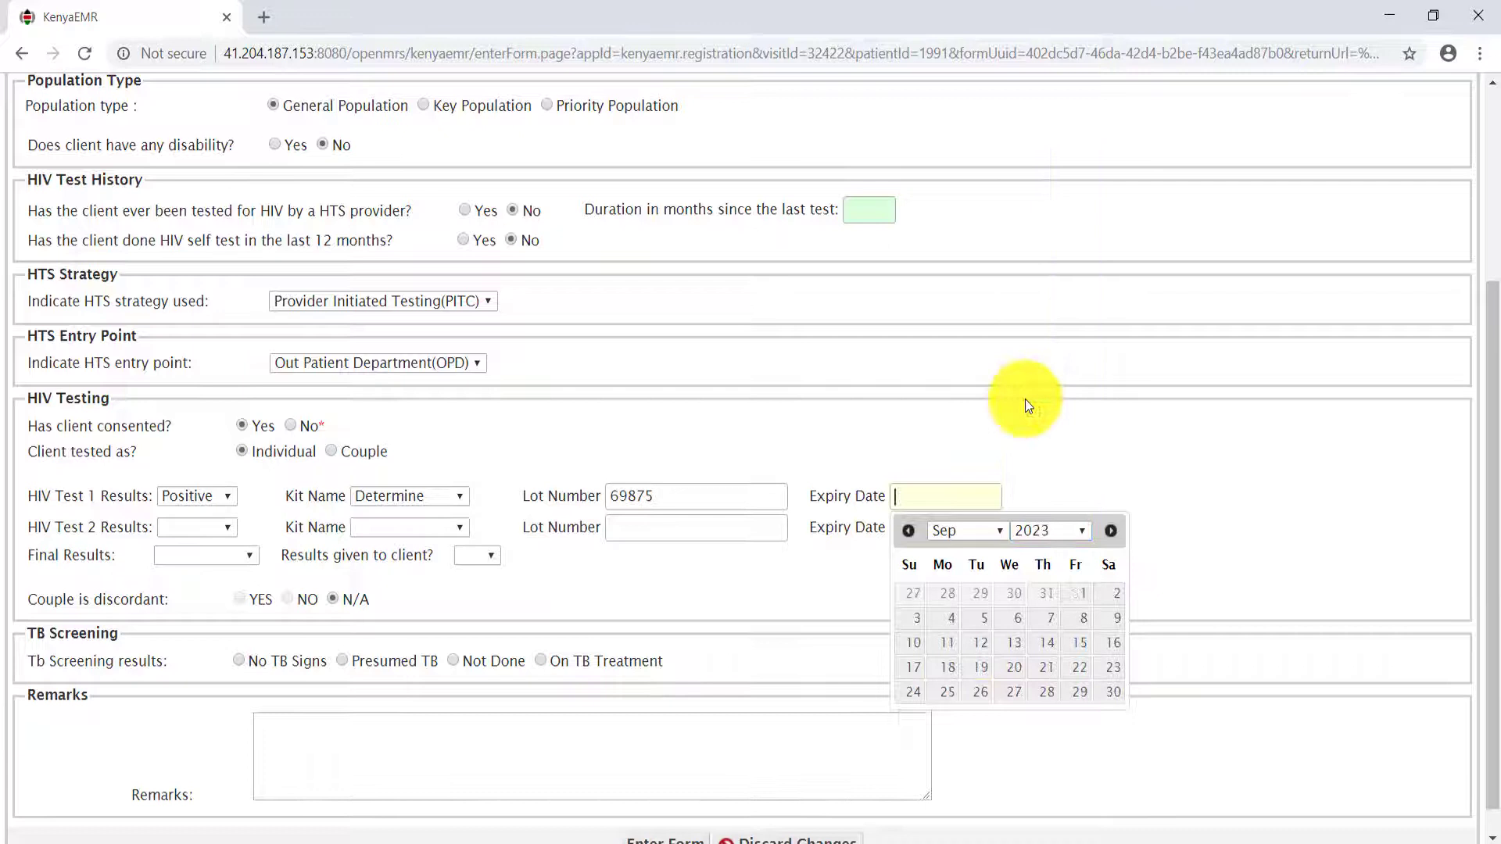
{"action": "left_click", "coordinate": [987, 532]}
{"action": "left_click", "coordinate": [991, 610]}
{"action": "left_click", "coordinate": [969, 602]}
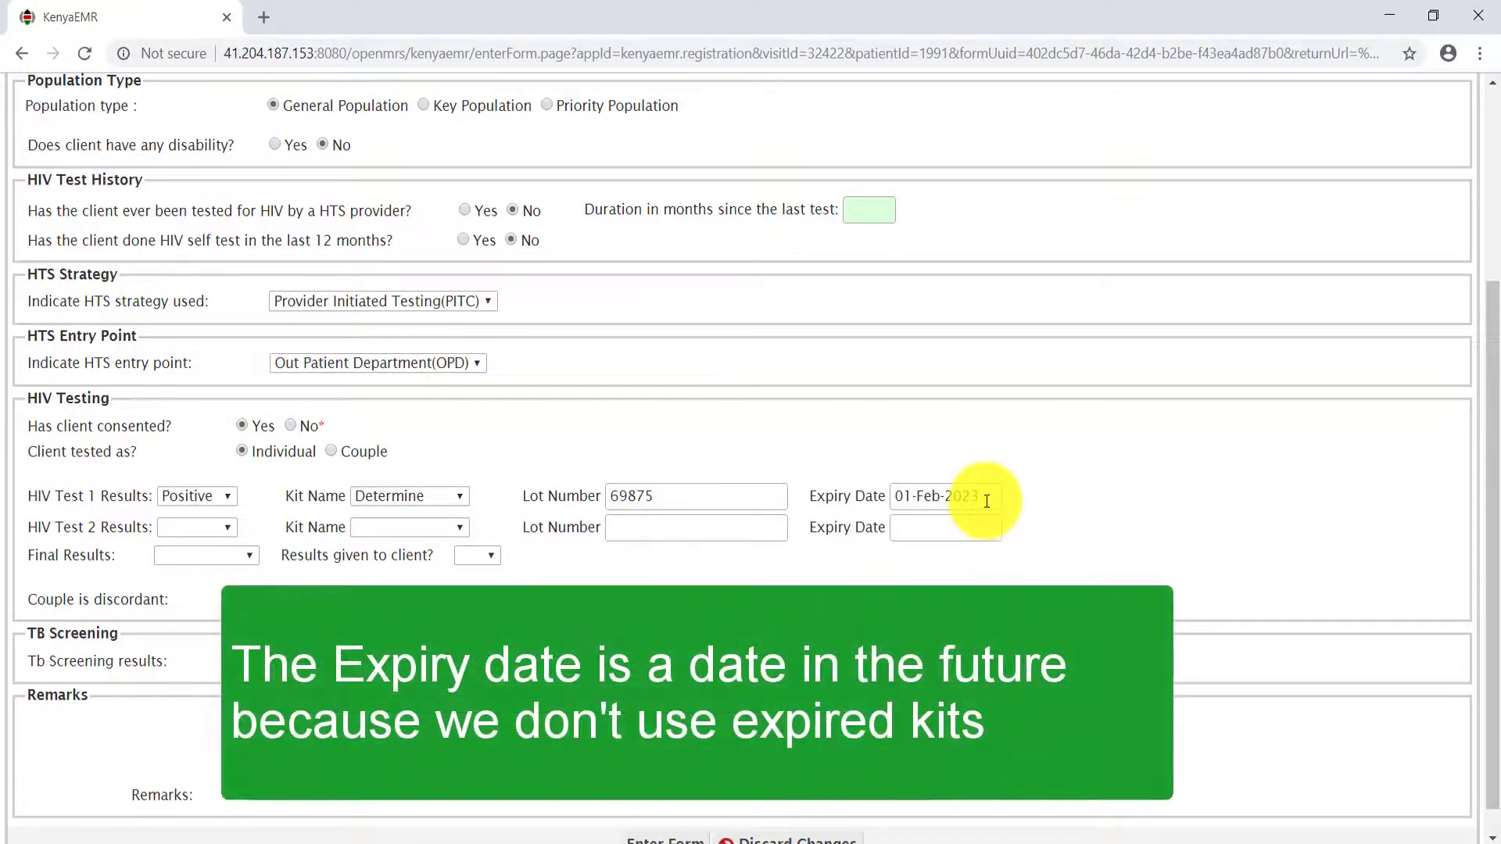
{"action": "left_click", "coordinate": [987, 501]}
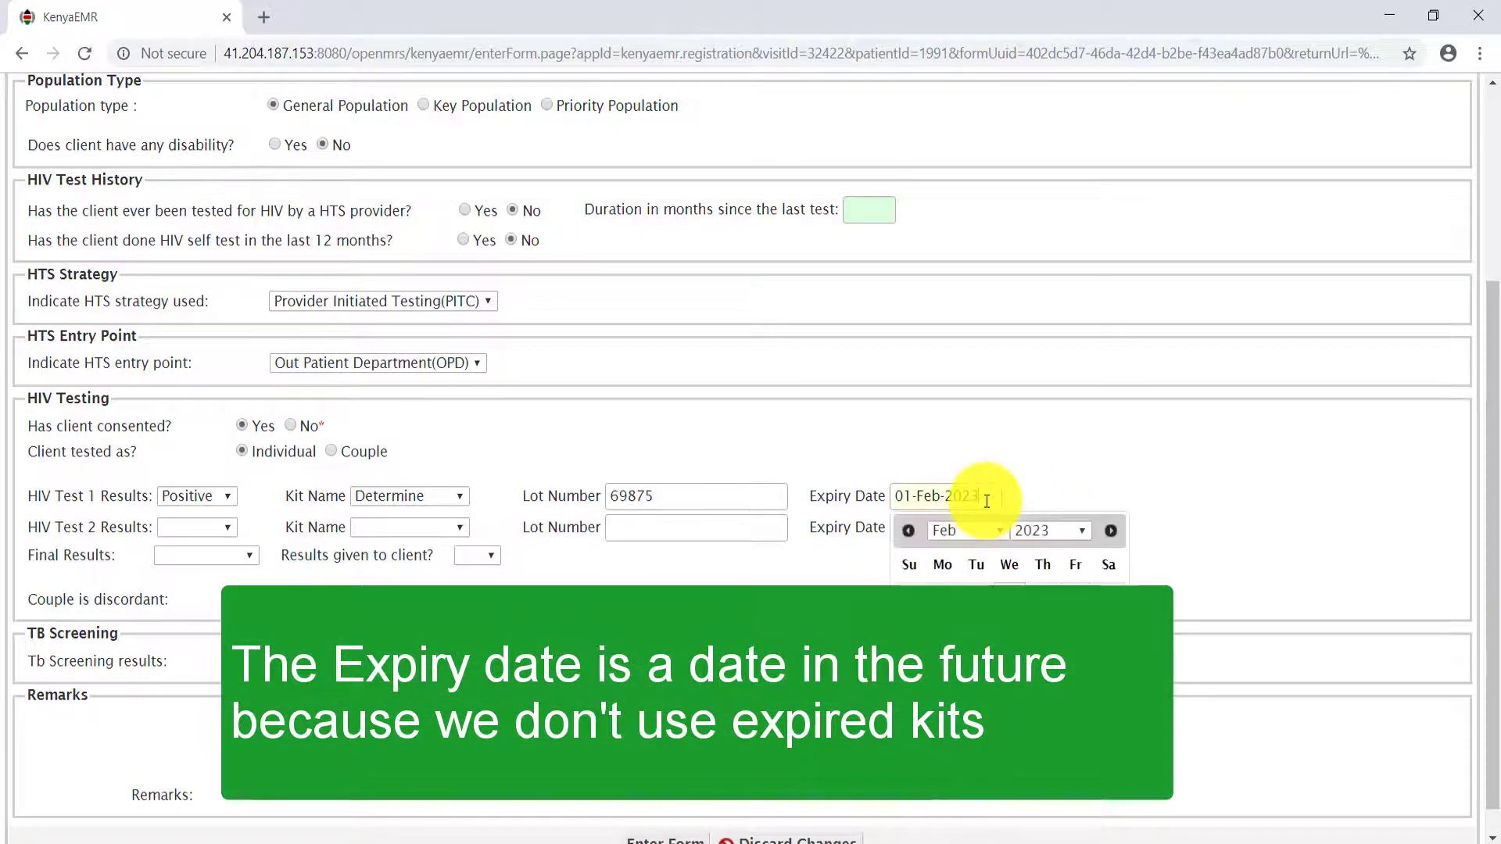
{"action": "left_click", "coordinate": [1070, 473]}
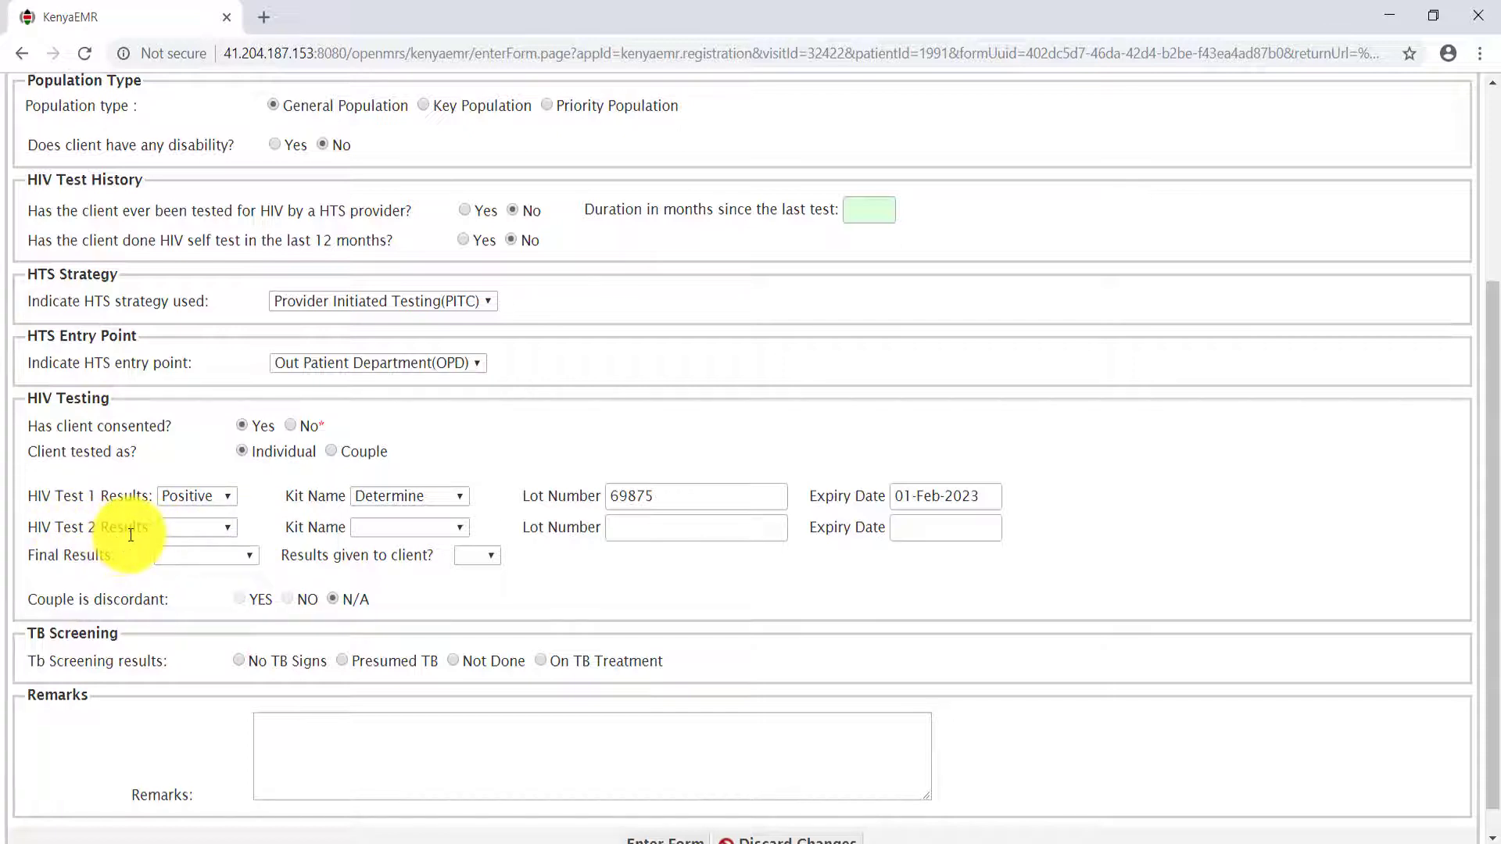
- Set HIV Test 2 result to Positive with the First Response kit
{"action": "left_click", "coordinate": [225, 529]}
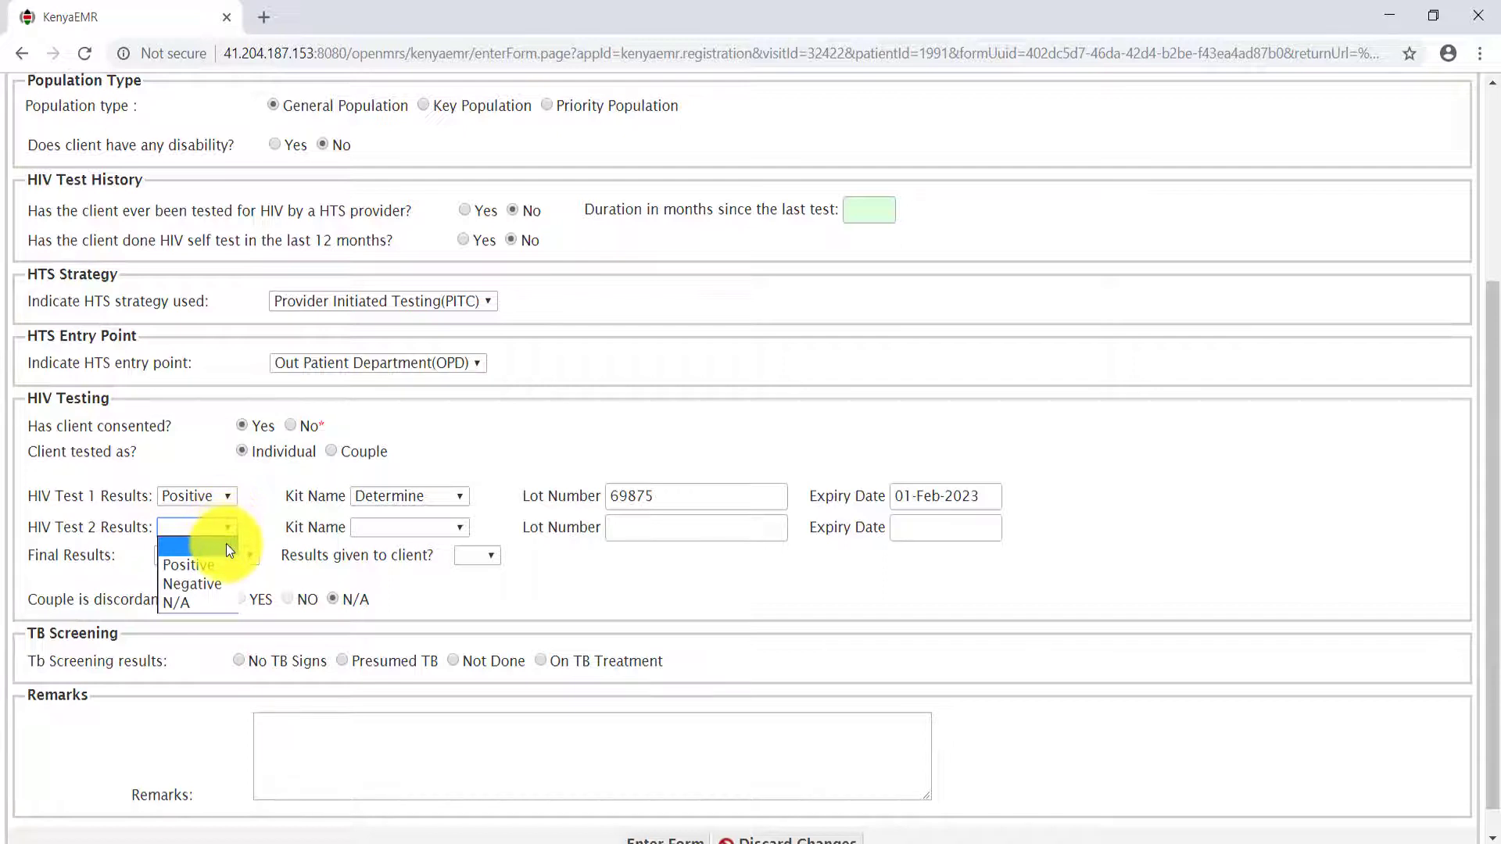
{"action": "left_click", "coordinate": [227, 561]}
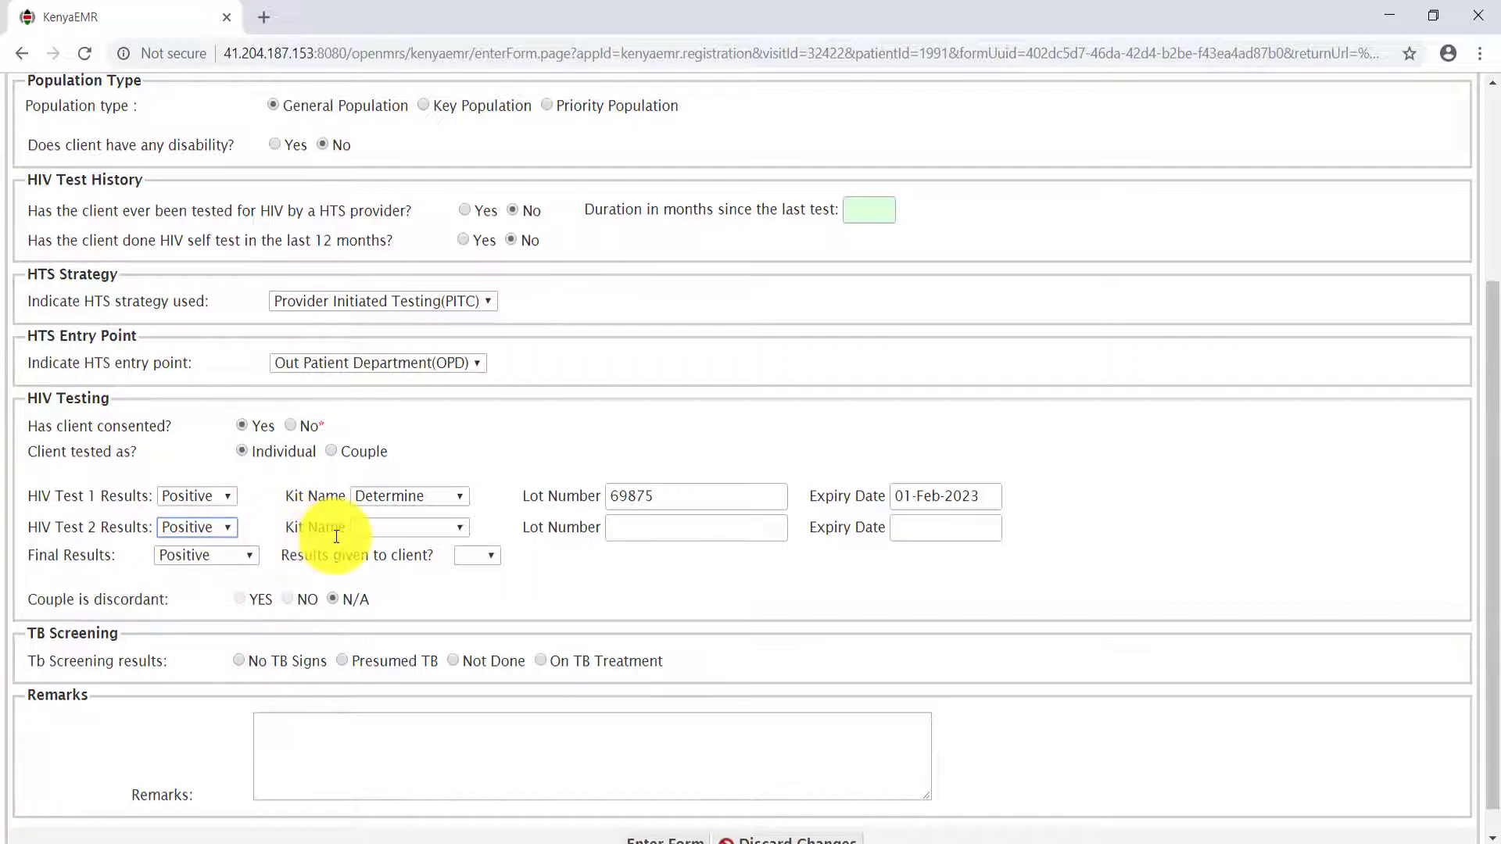
{"action": "left_click", "coordinate": [463, 527]}
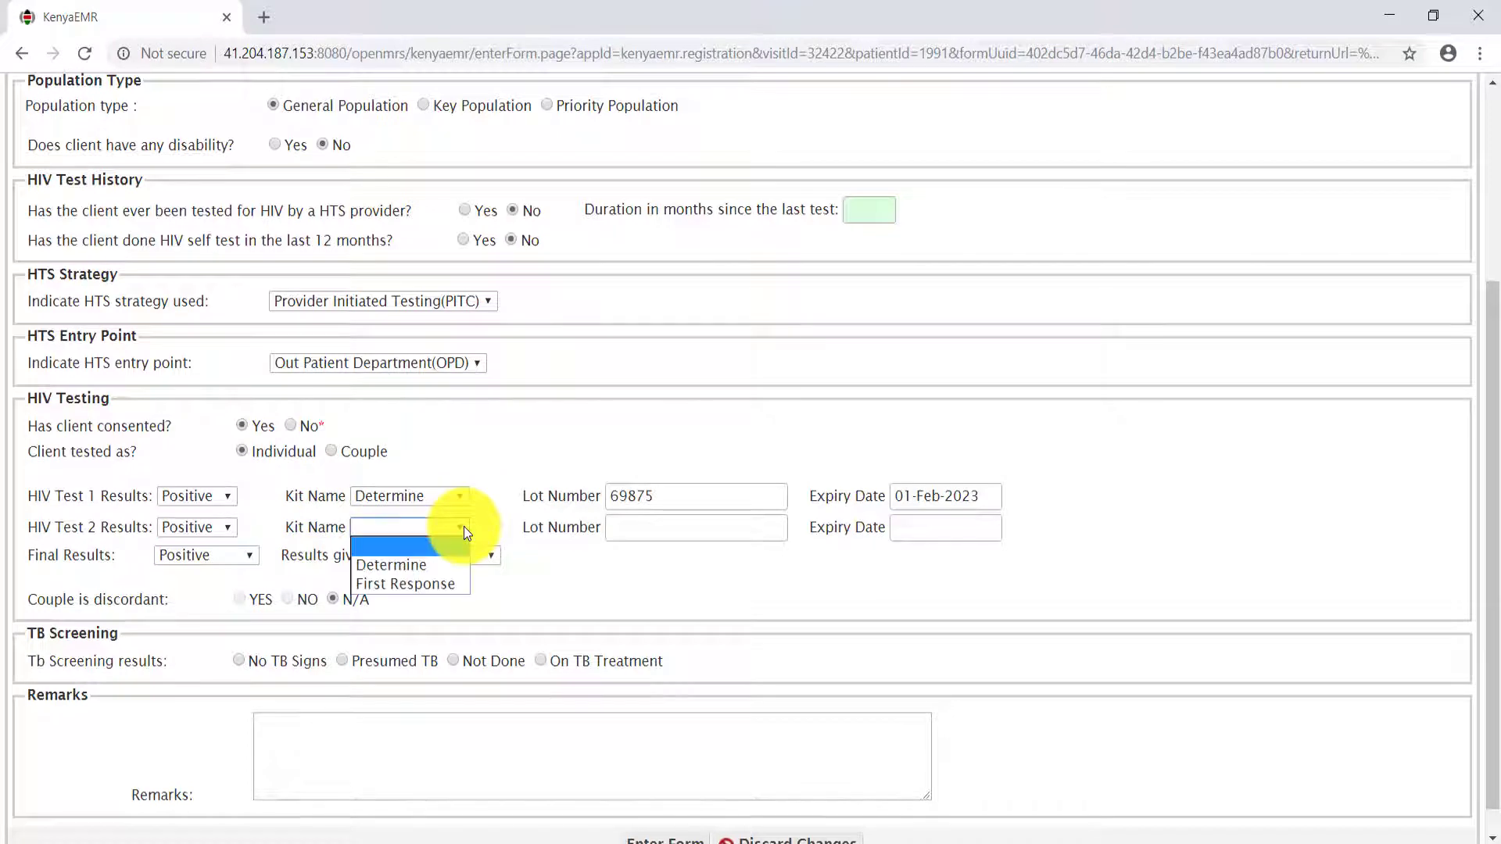
{"action": "left_click", "coordinate": [407, 584]}
- Enter lot number 32015 and expiry date 07-Sep-2020 for the HIV Test 2 kit
{"action": "left_click", "coordinate": [626, 529]}
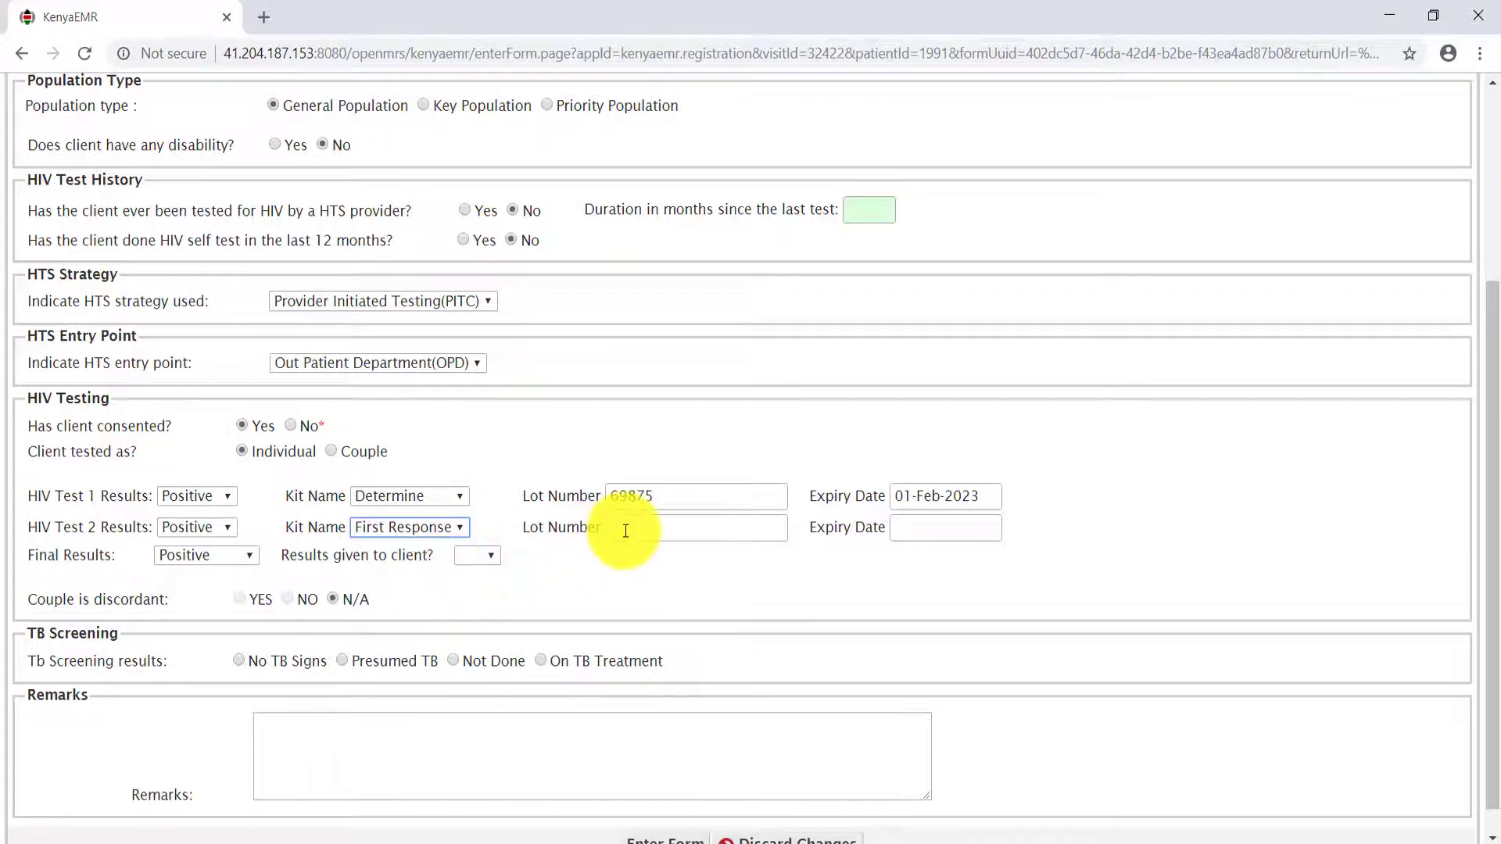
{"action": "type", "text": "32015"}
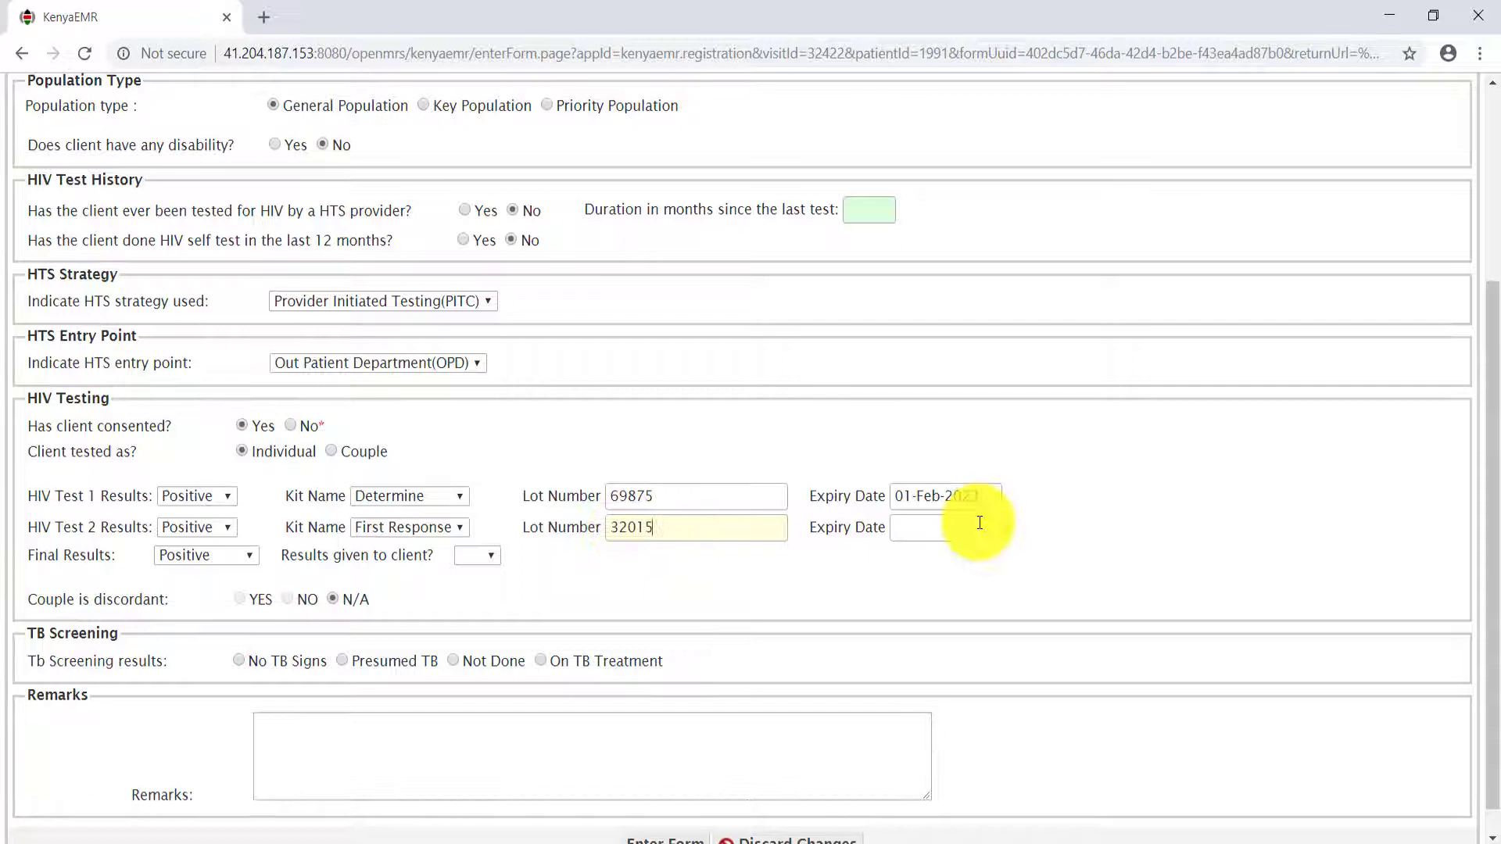
{"action": "left_click", "coordinate": [967, 526]}
{"action": "left_click", "coordinate": [1080, 563]}
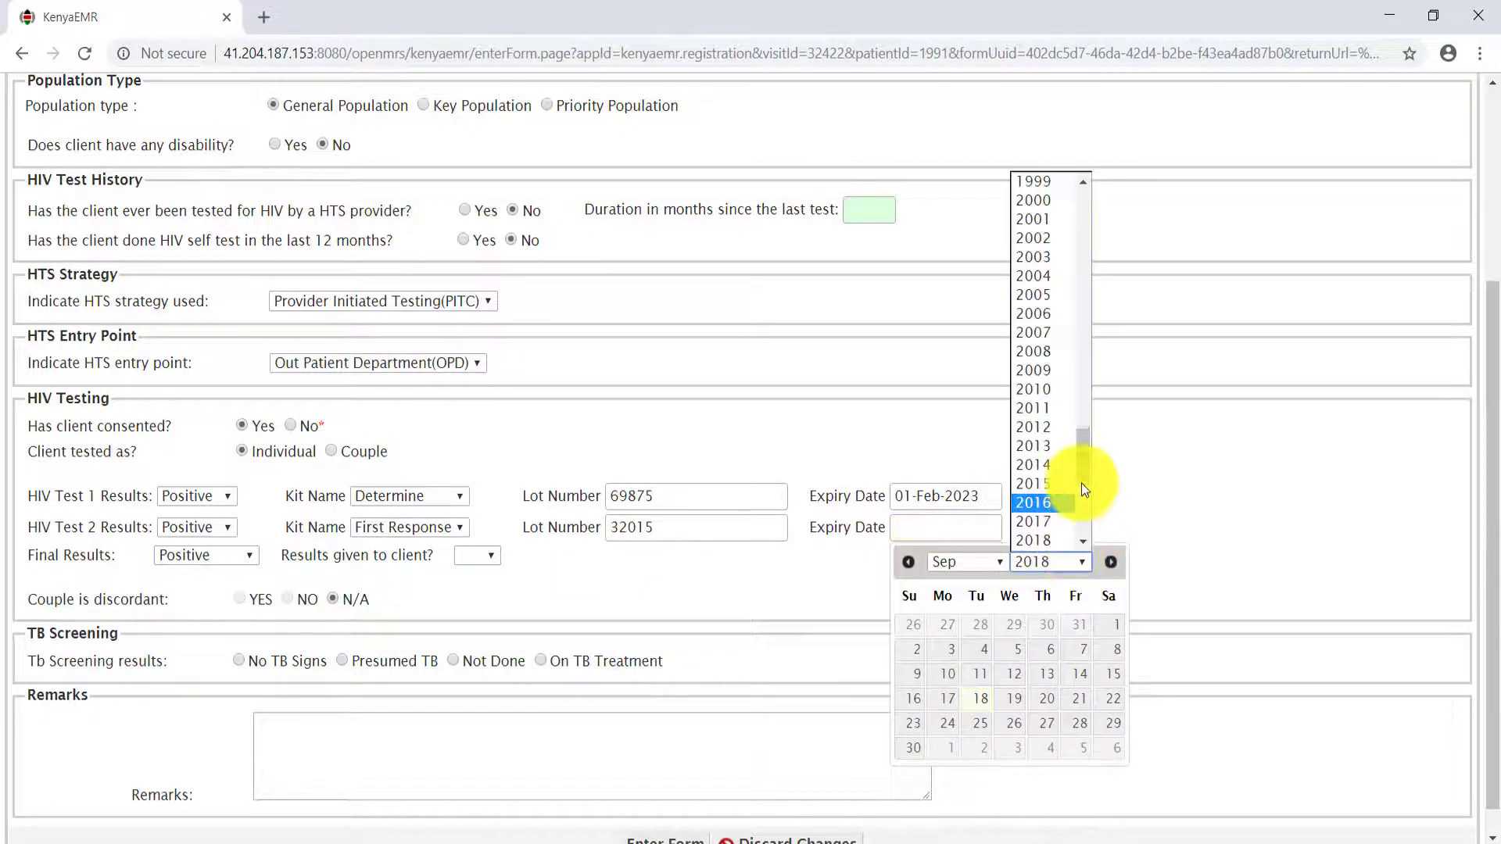
{"action": "scroll", "coordinate": [1081, 483], "scroll_direction": "down", "scroll_amount": 2}
{"action": "left_click", "coordinate": [1045, 496]}
{"action": "left_click", "coordinate": [977, 625]}
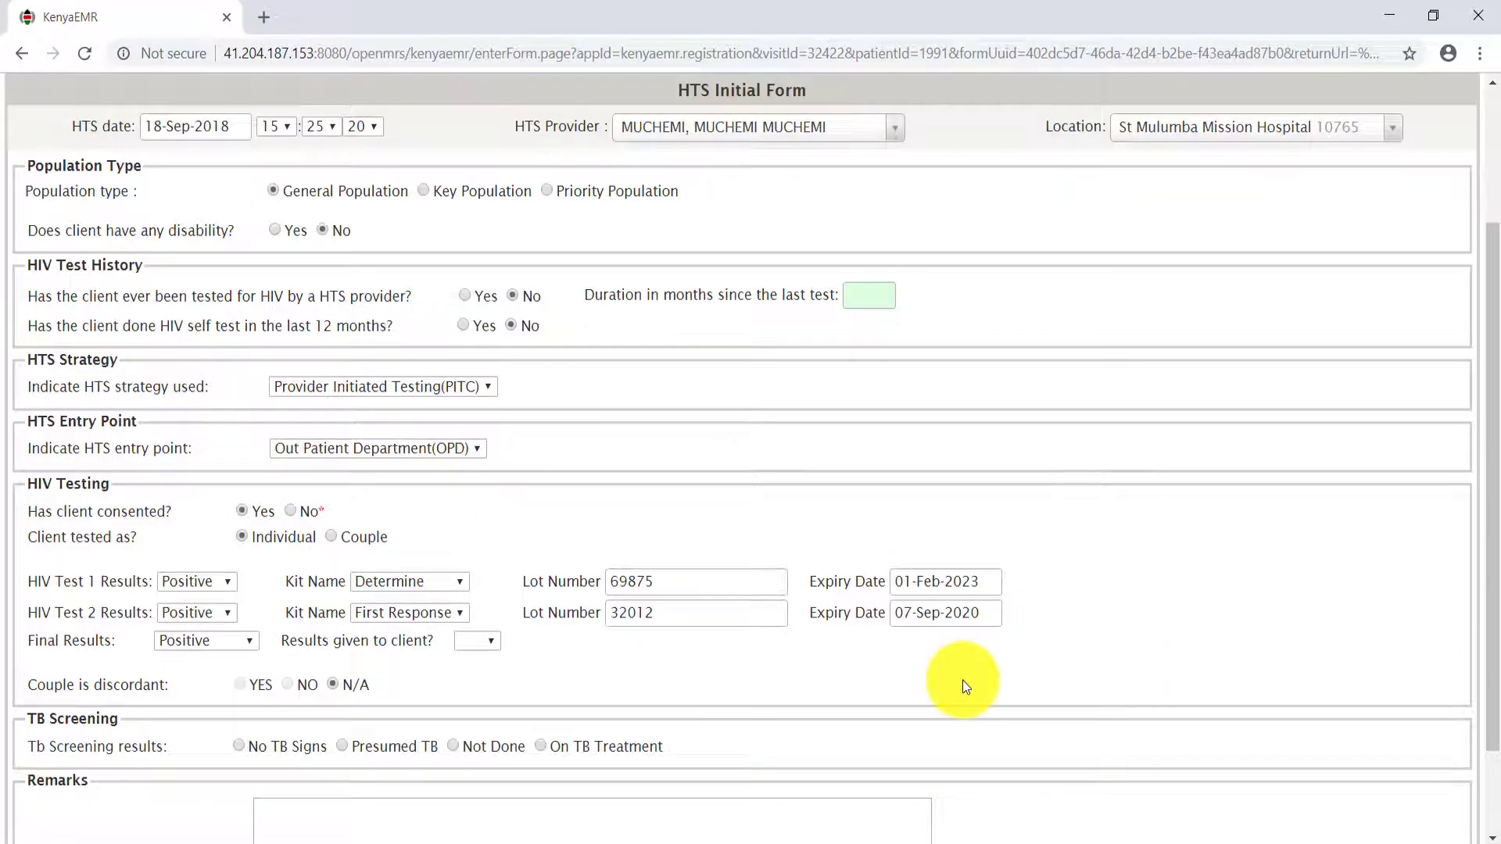
- Try Negative for HIV Test 2, restore Positive, and answer YES for results given
{"action": "left_click", "coordinate": [188, 613]}
{"action": "left_click", "coordinate": [213, 671]}
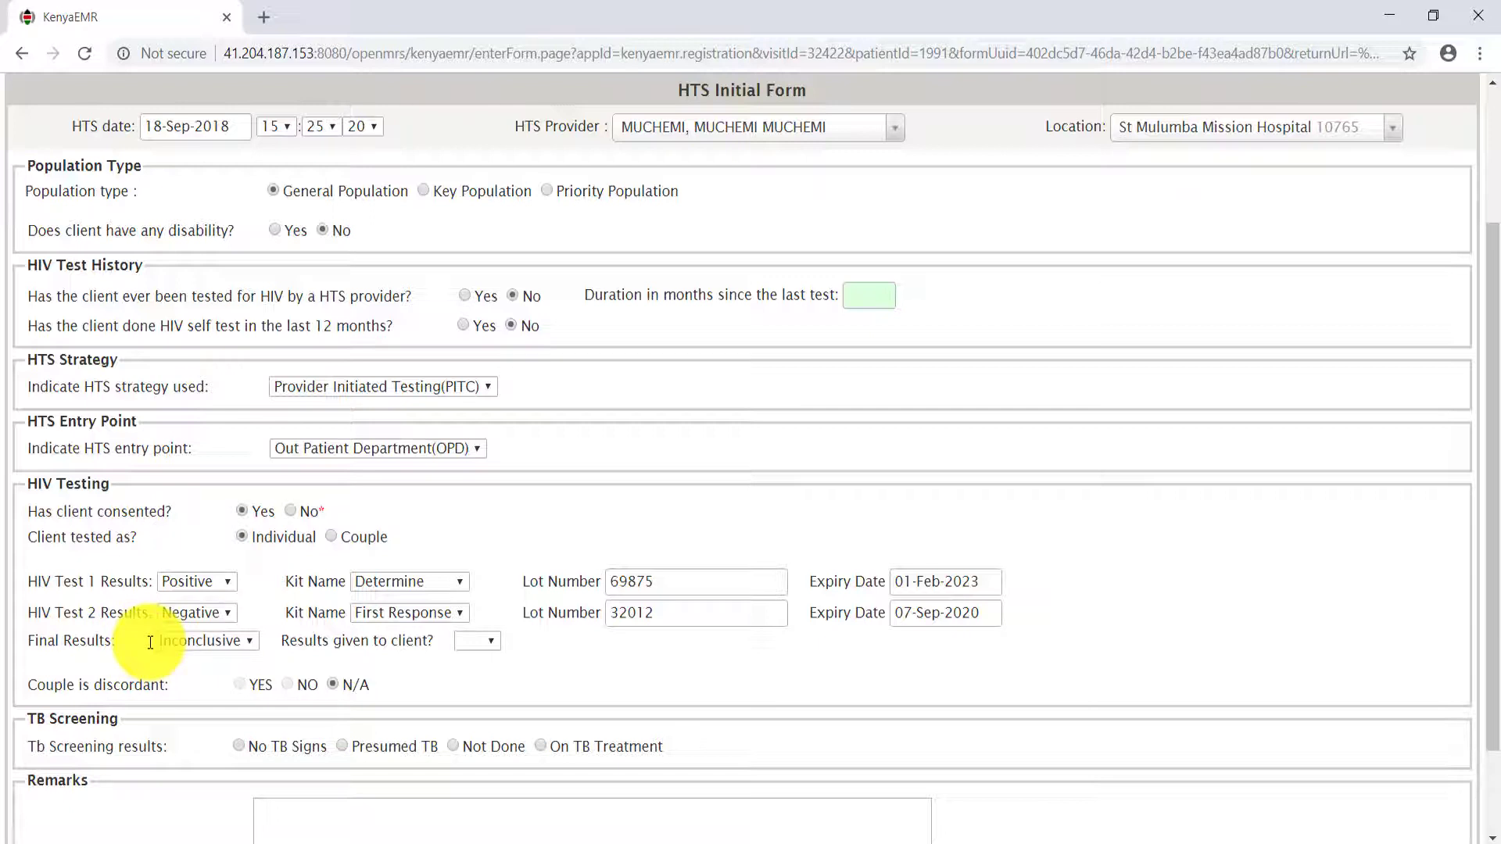
{"action": "left_click", "coordinate": [227, 608]}
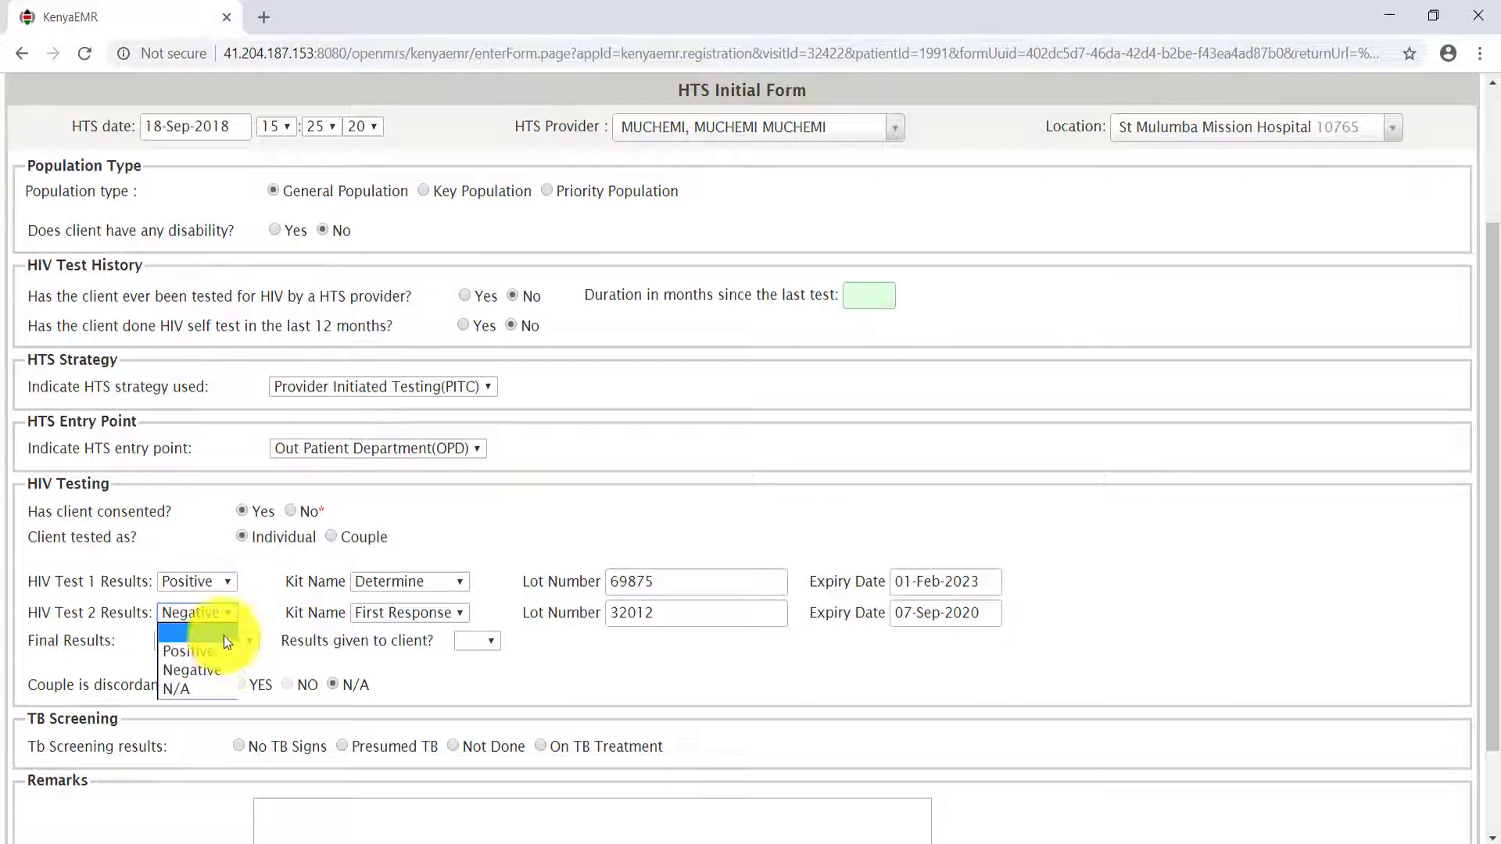
{"action": "left_click", "coordinate": [224, 648]}
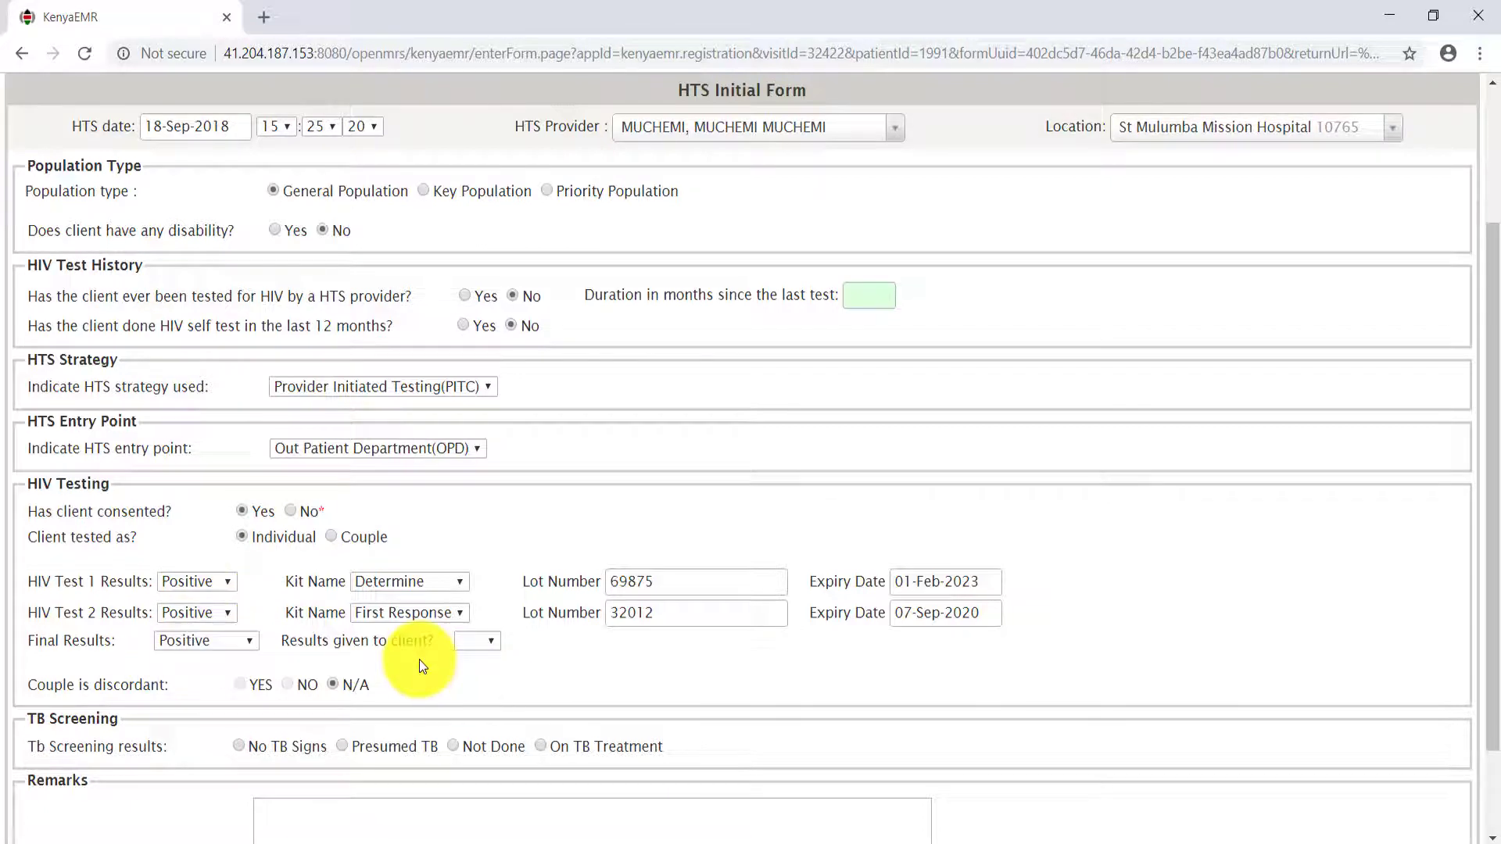
{"action": "left_click", "coordinate": [491, 640]}
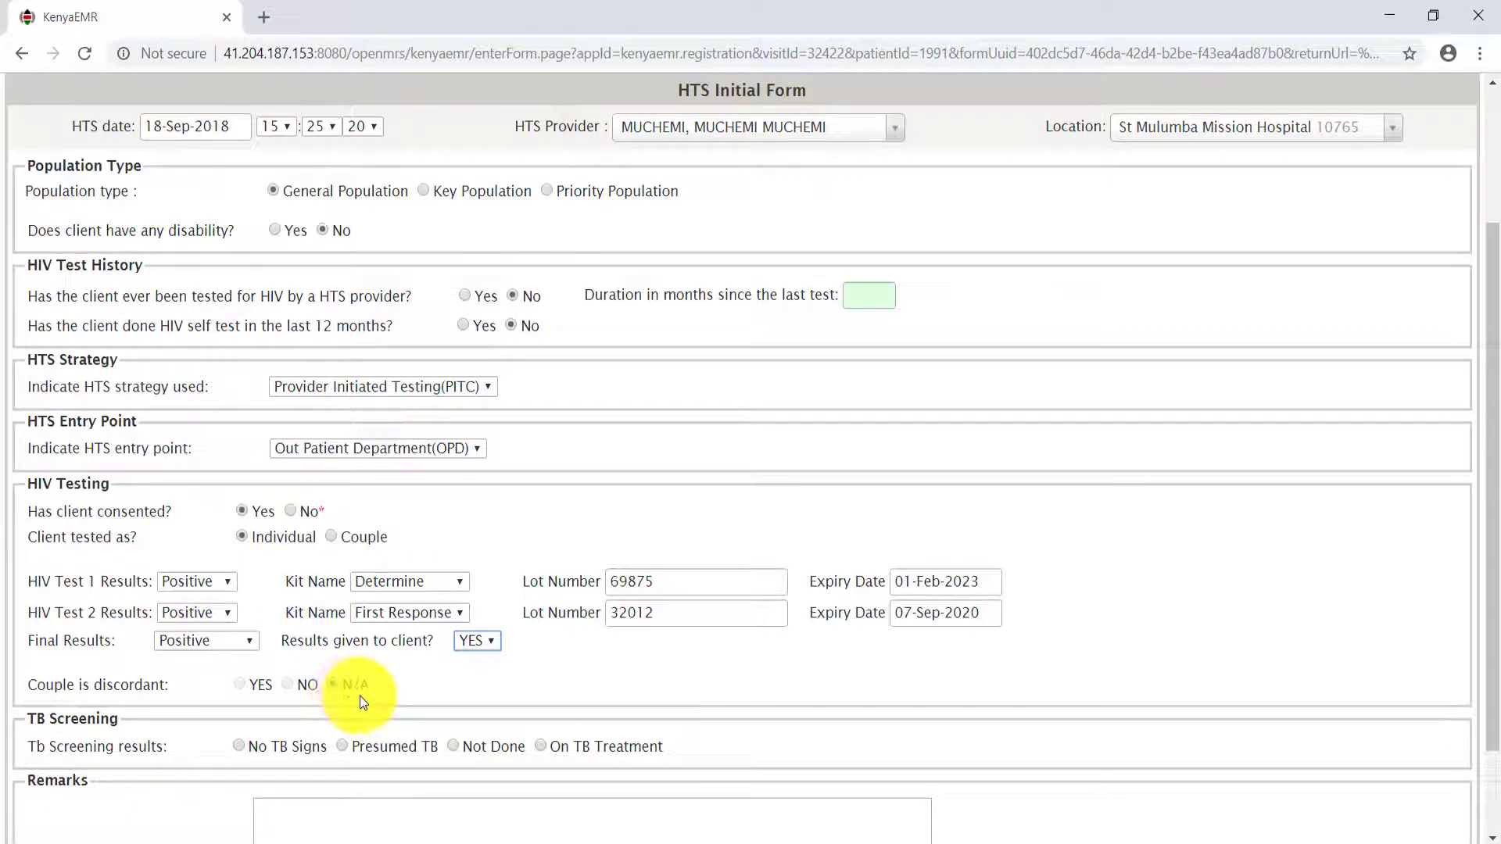
- Mark TB screening as No TB Signs and enter the remark 'Patient accepted test outcome'
{"action": "scroll", "coordinate": [1484, 687], "scroll_direction": "down", "scroll_amount": 1}
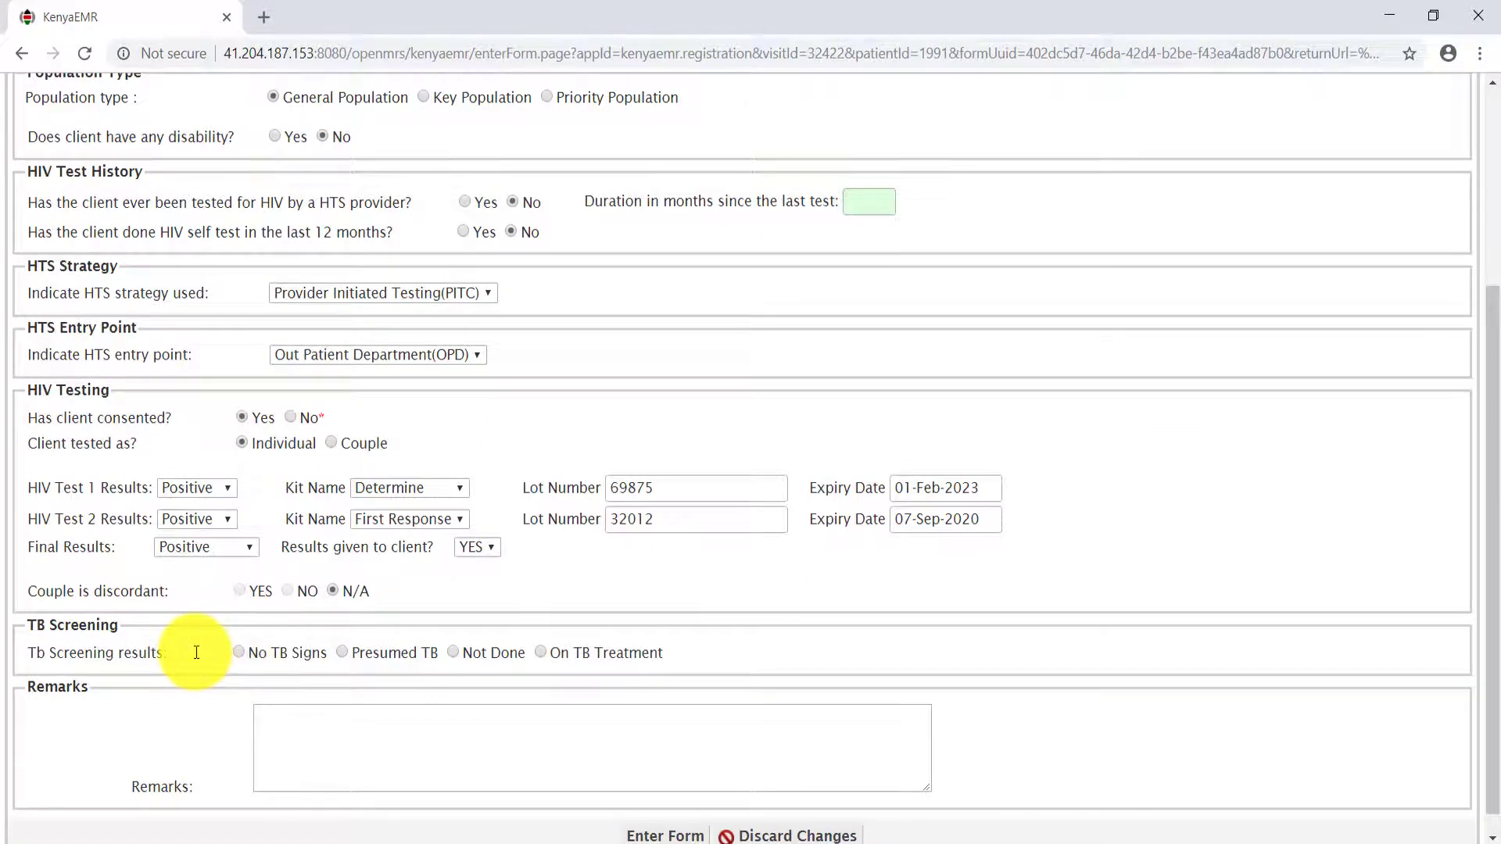
{"action": "left_click", "coordinate": [242, 654]}
{"action": "key", "text": "Tab"}
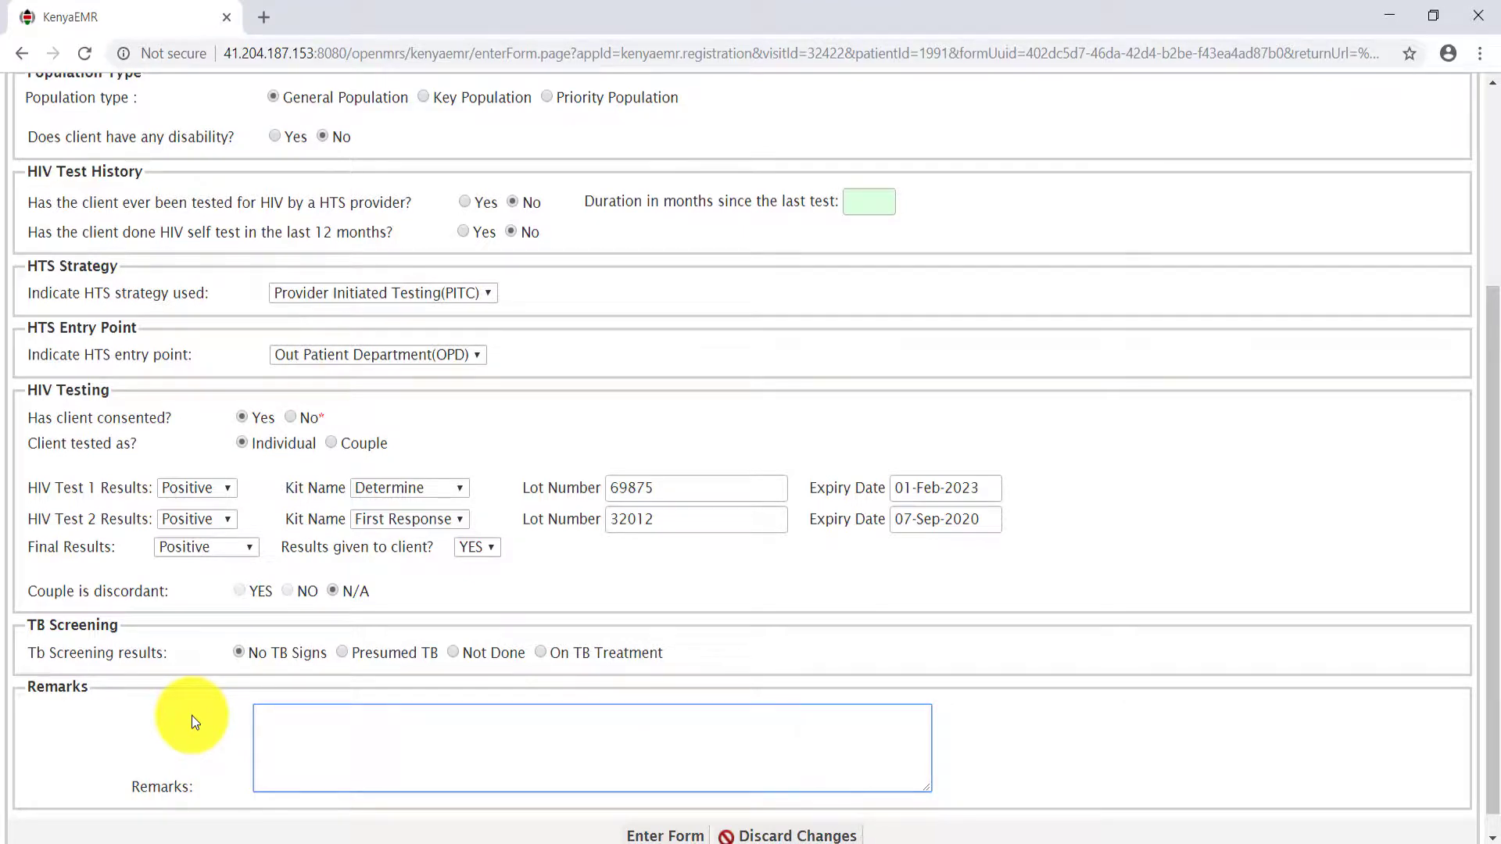
{"action": "type", "text": "Patient accepted test outcome"}
{"action": "scroll", "coordinate": [1483, 620], "scroll_direction": "down", "scroll_amount": 1}
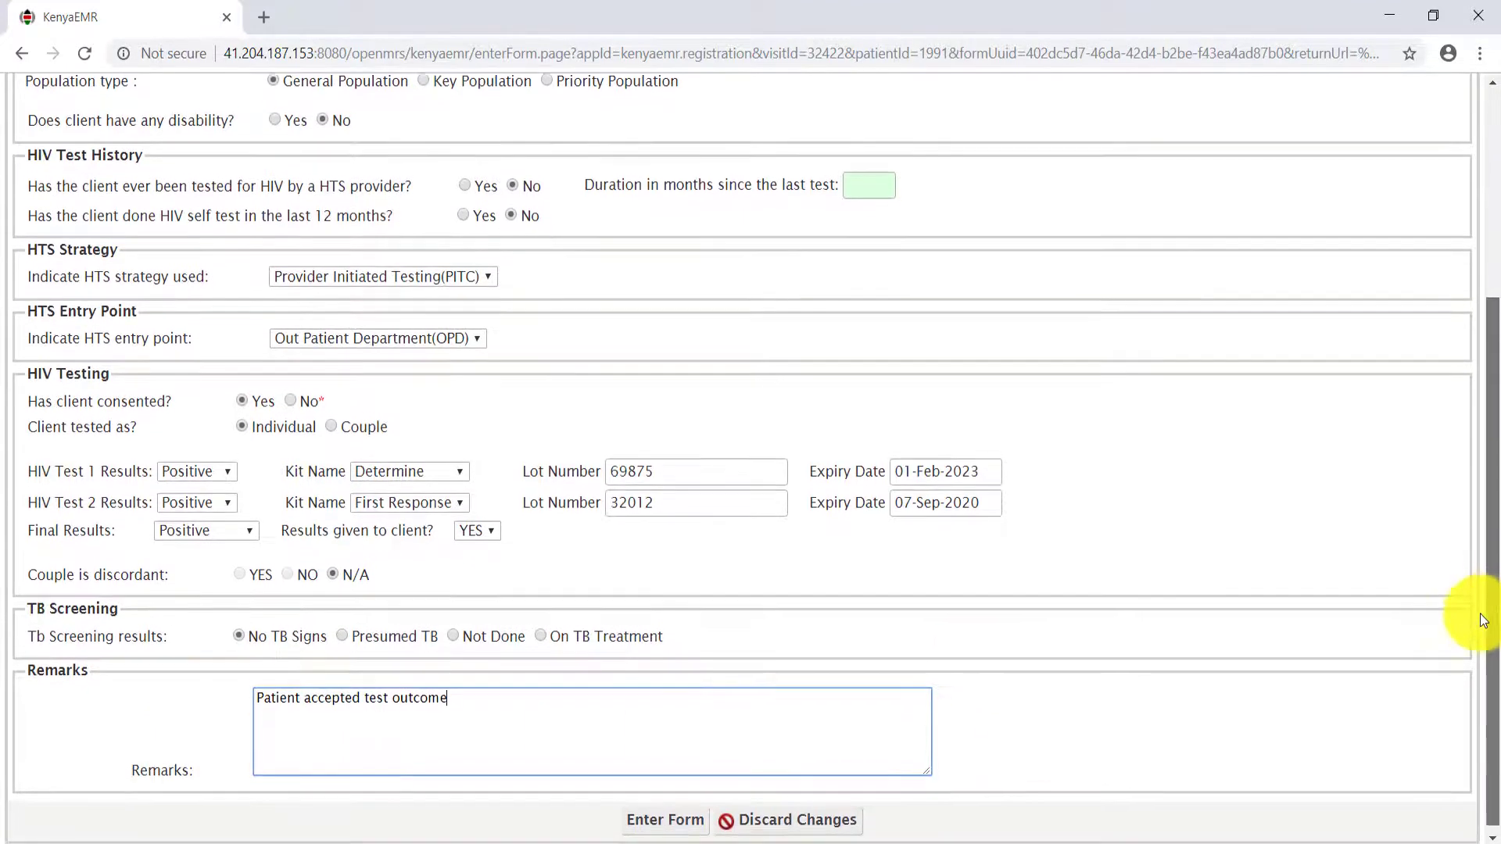
{"action": "left_click", "coordinate": [1043, 764]}
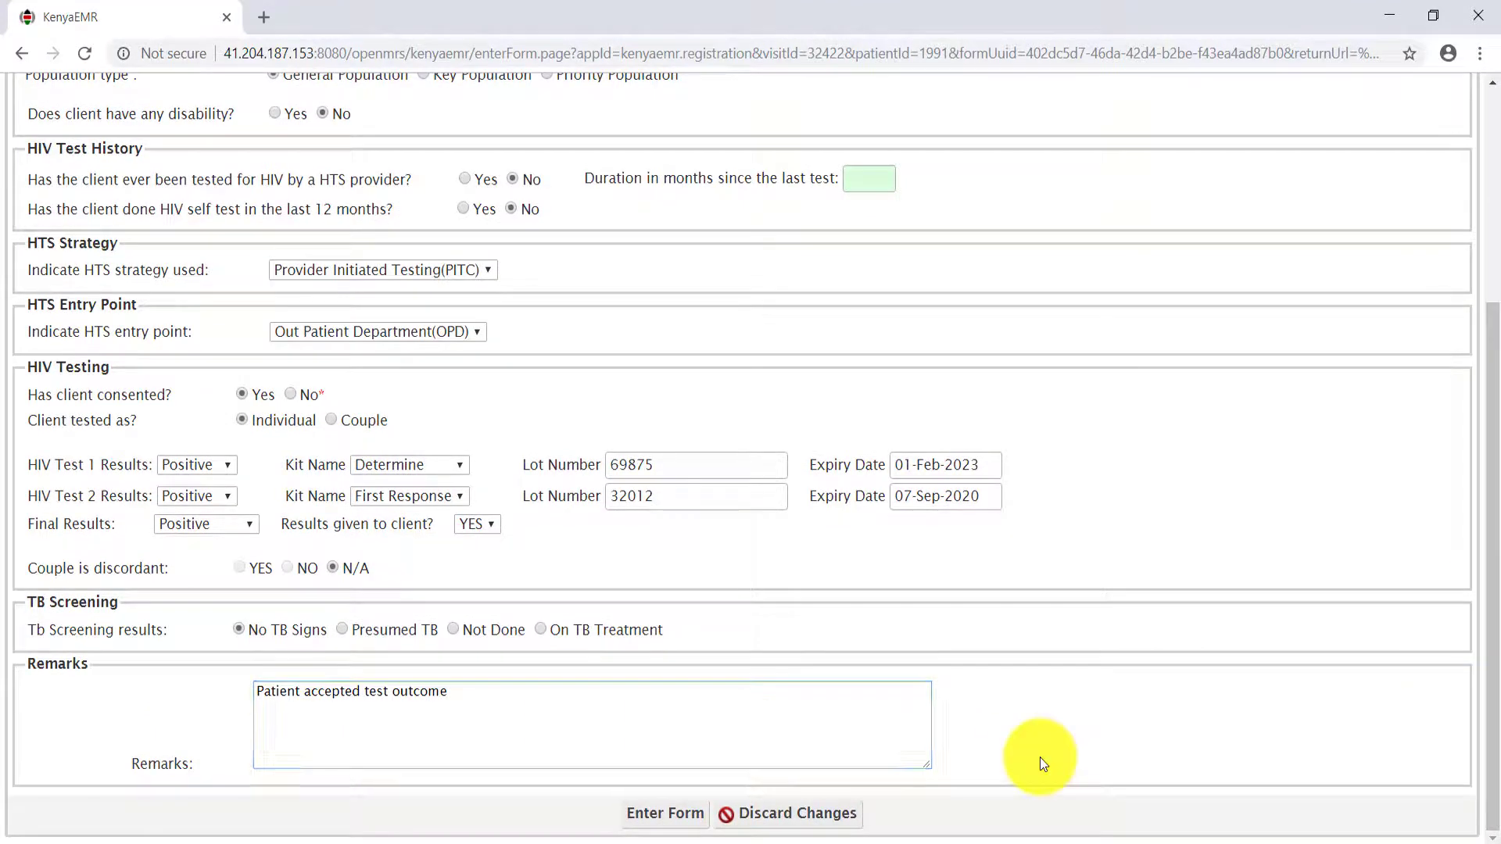
- Submit the completed HTS Initial Form with Enter Form
{"action": "left_click", "coordinate": [668, 815]}
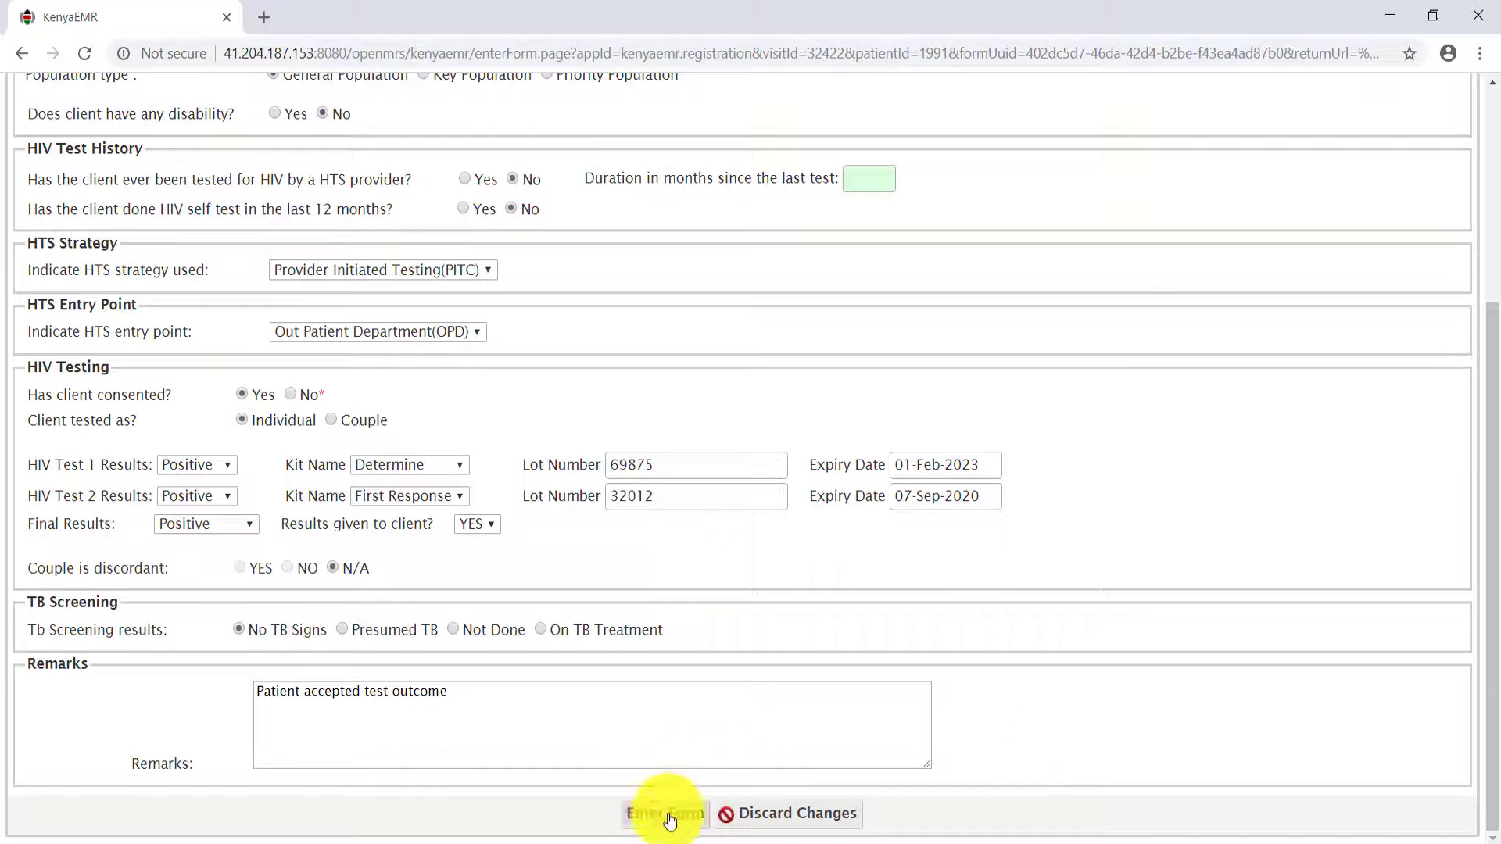